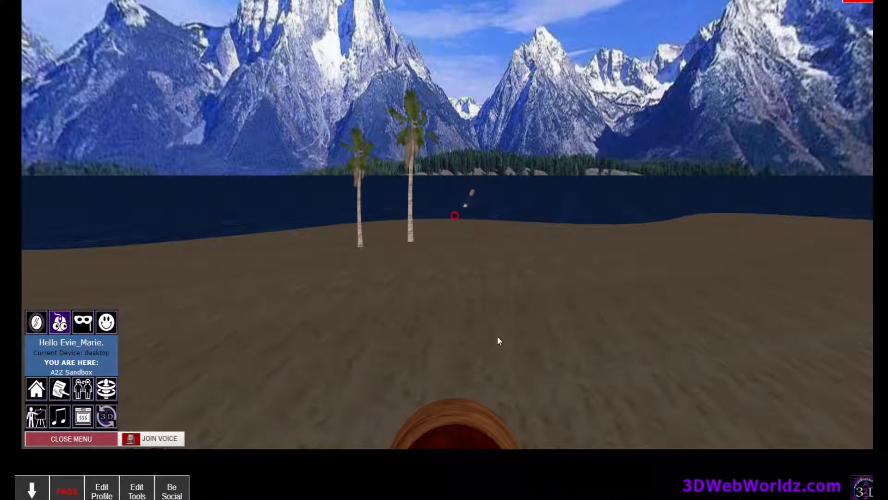
- Open the asset and object editing tools for the A2Z Sandbox region and add a default box prim shape
click(137, 491)
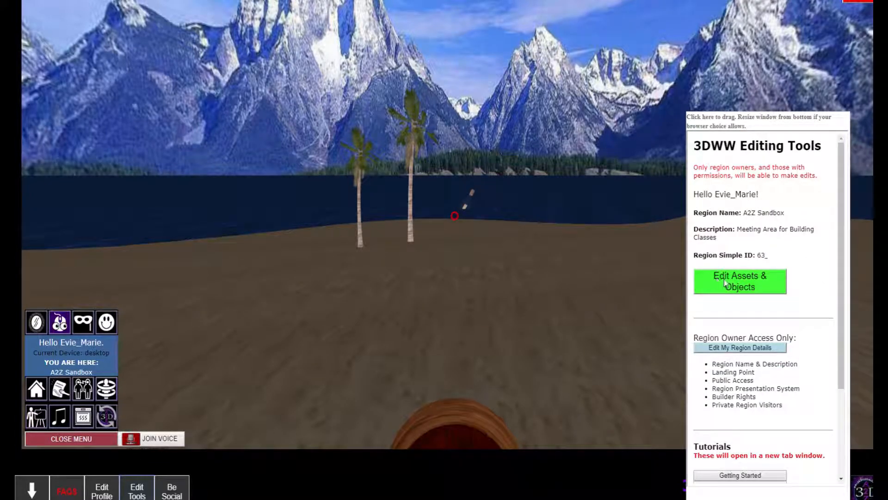
click(752, 287)
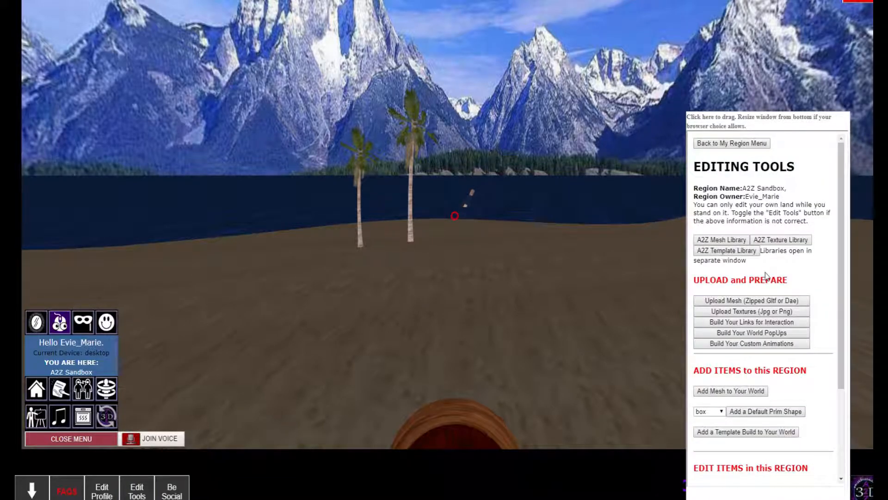
scroll(818, 272, down, 3)
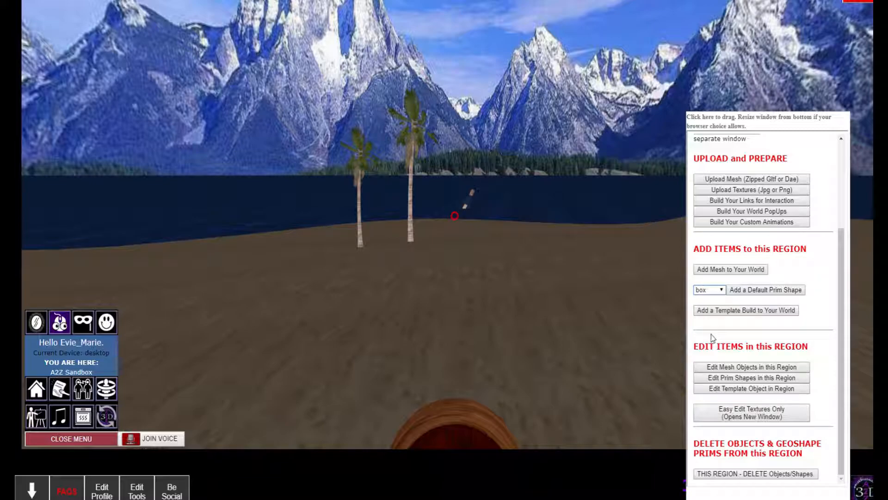
click(759, 290)
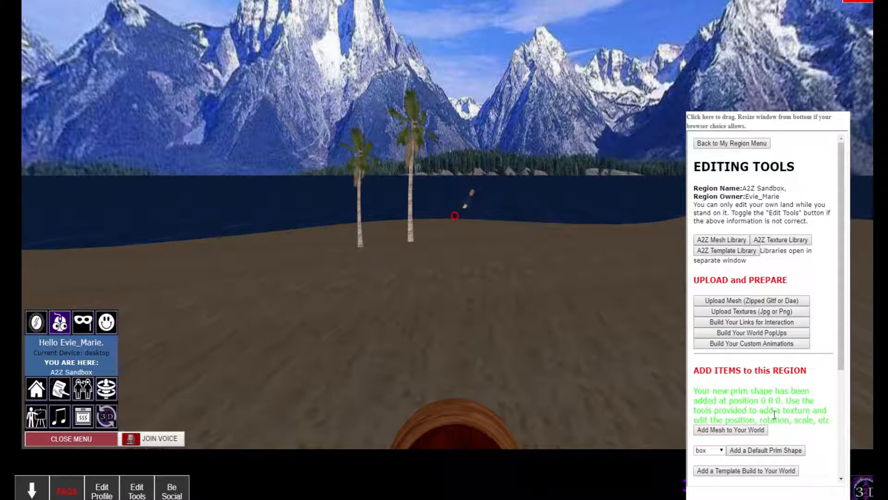
- Reload the 3D world to load the added shape and move the avatar back to face it
scroll(815, 308, down, 3)
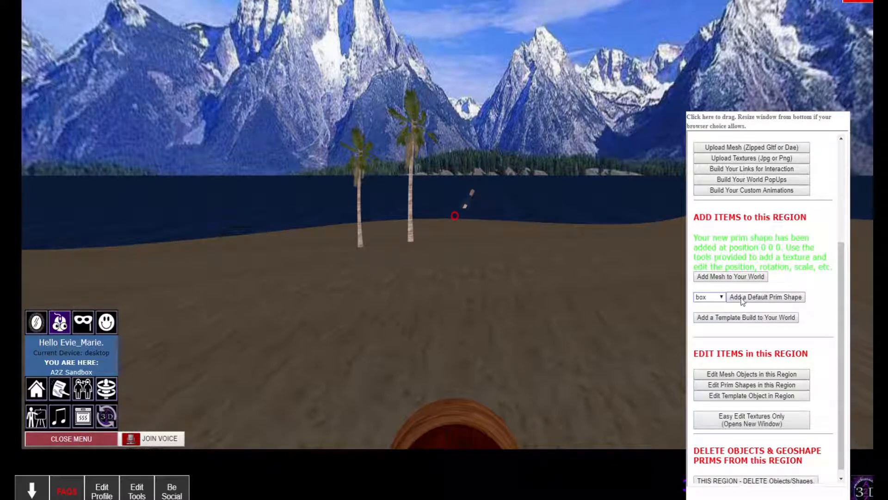
scroll(759, 314, up, 4)
scroll(778, 331, down, 2)
scroll(778, 333, down, 3)
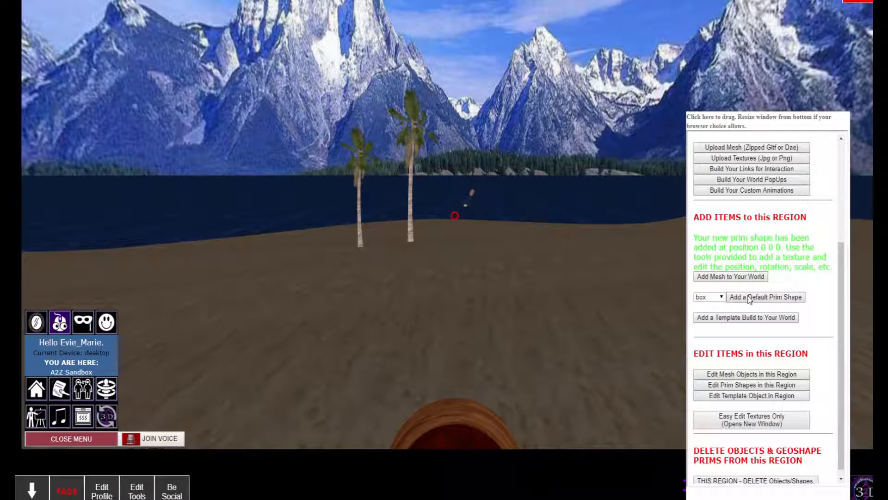
scroll(779, 330, up, 4)
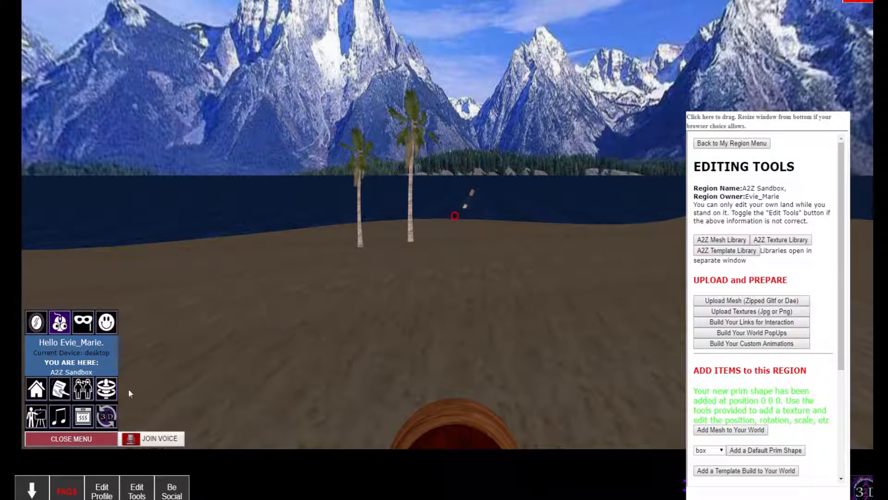
click(108, 417)
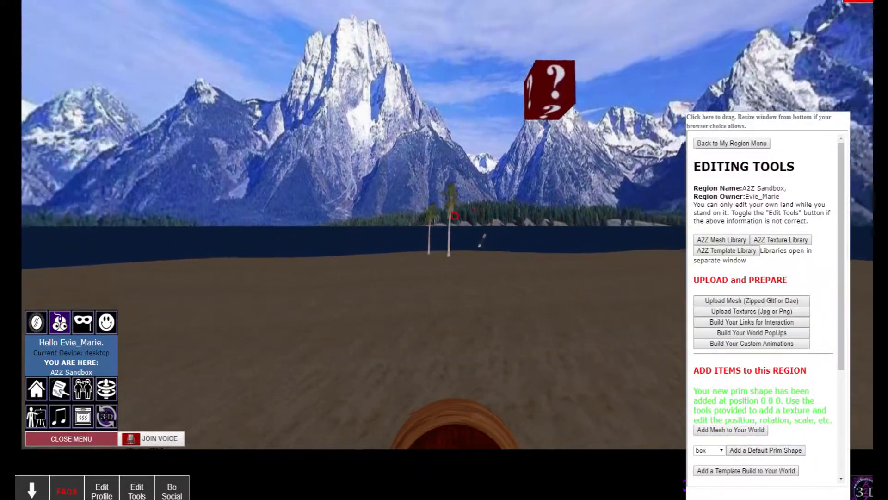
key(Down)
key(Down)
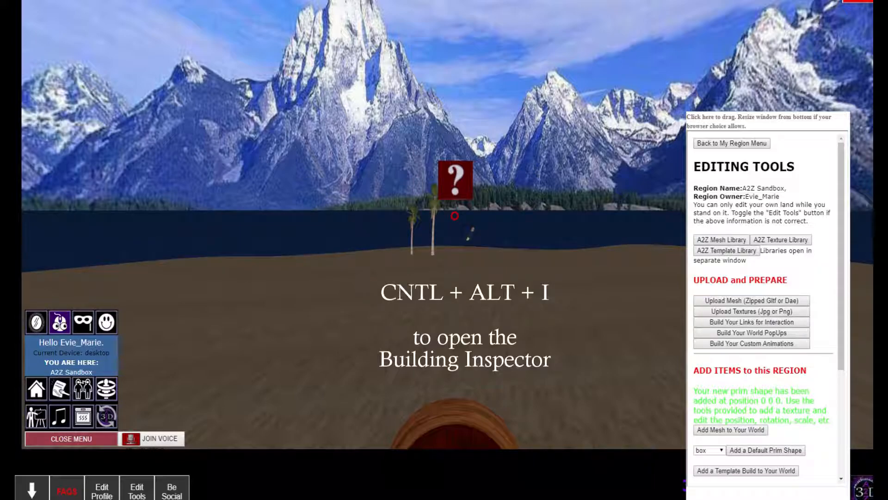
- Open the Building Inspector and select the default plane among the overlapping new shapes
key(ctrl+alt+i)
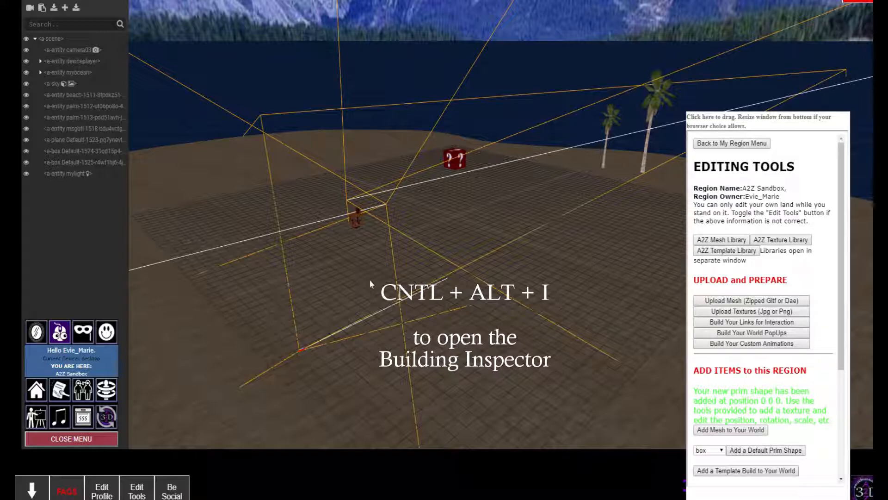
click(75, 140)
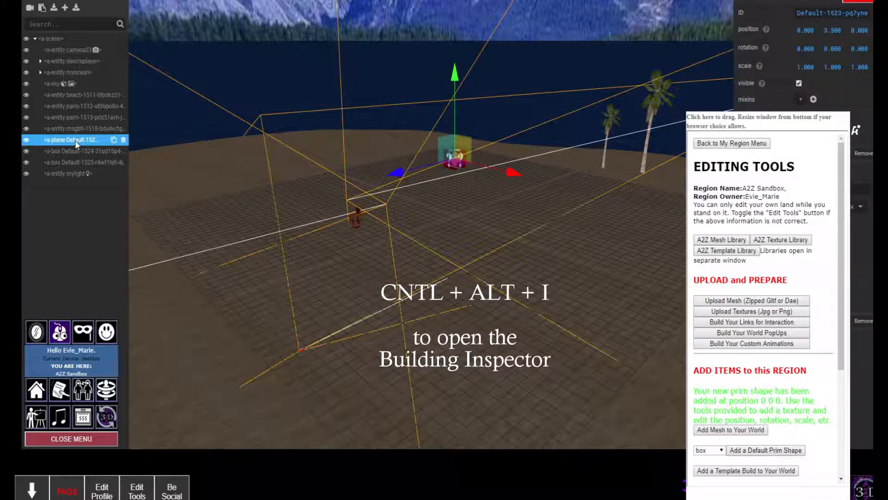
click(76, 150)
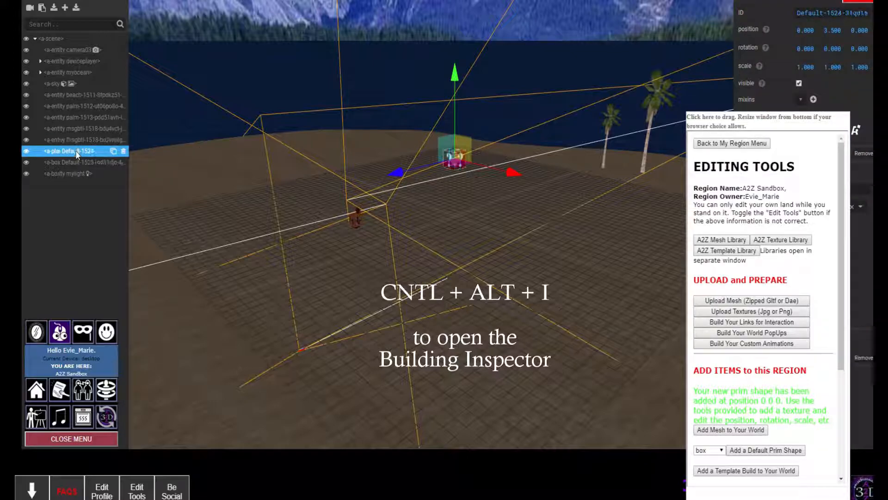
click(74, 159)
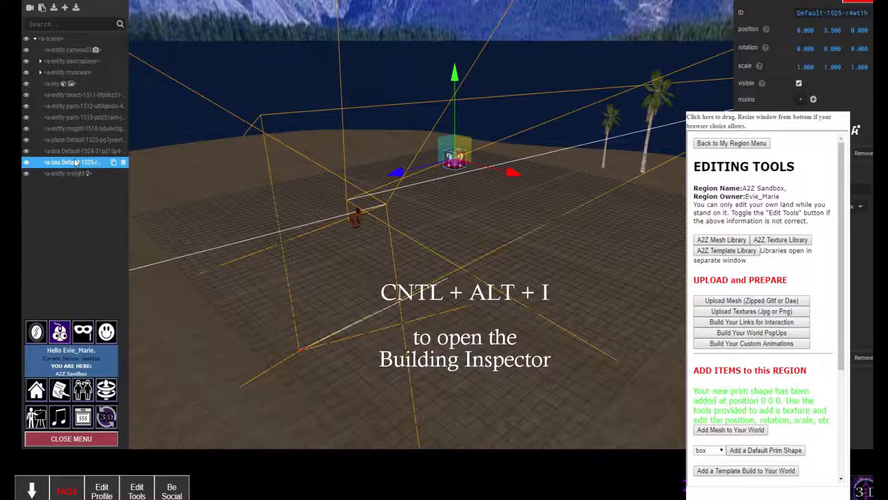
click(77, 140)
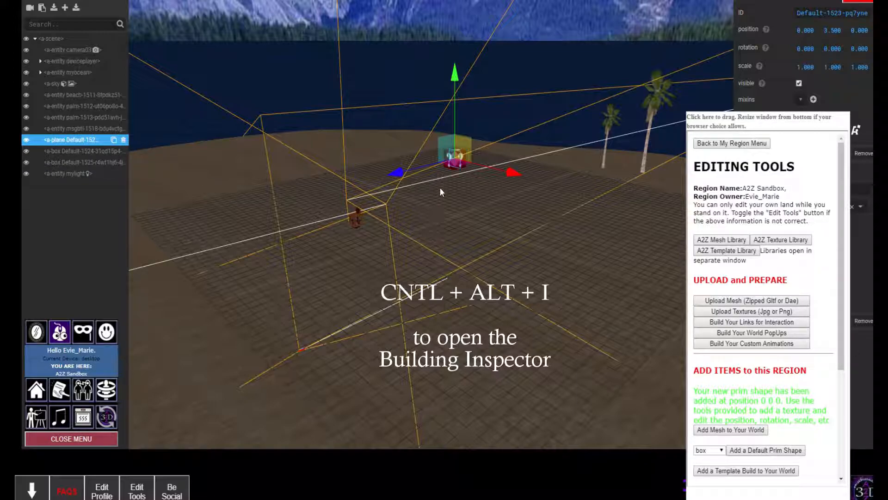
- Move the plane clear above the boxes, to a position of about Y 4.95 and Z 0.98
drag(403, 174, 388, 182)
drag(458, 204, 447, 51)
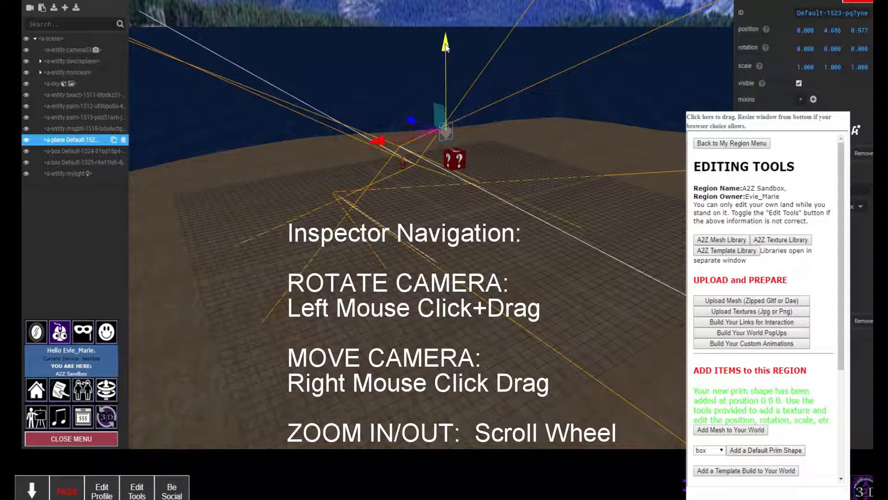
drag(460, 206, 406, 206)
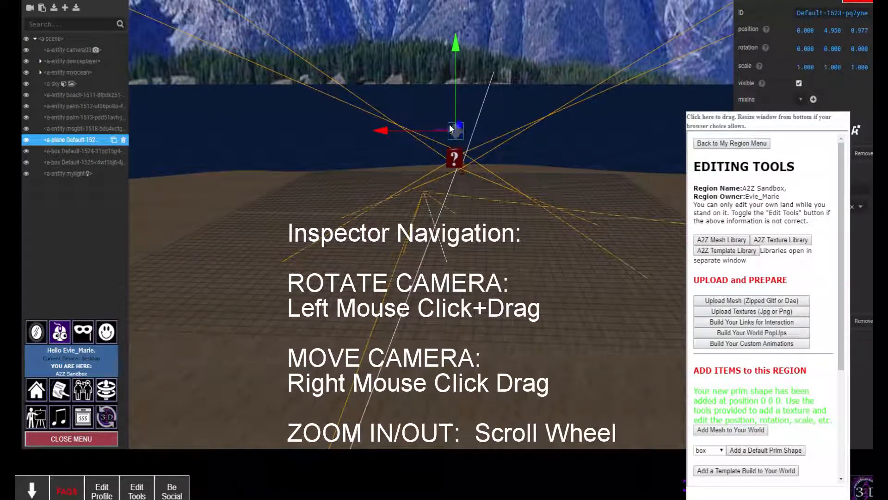
drag(531, 242, 262, 252)
drag(460, 282, 447, 287)
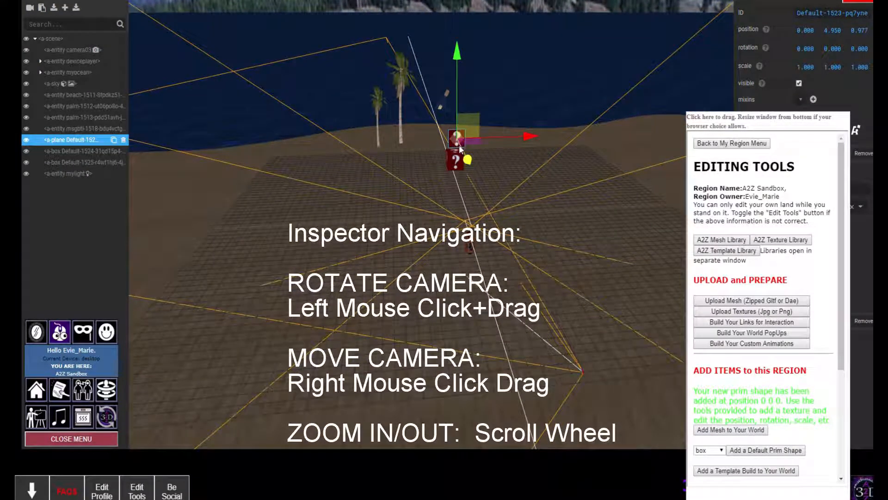
scroll(459, 211, up, 3)
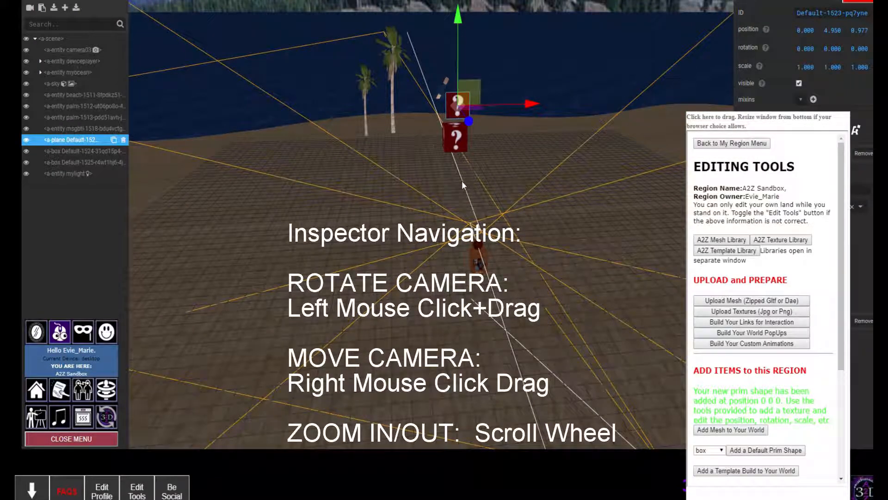
scroll(461, 183, down, 3)
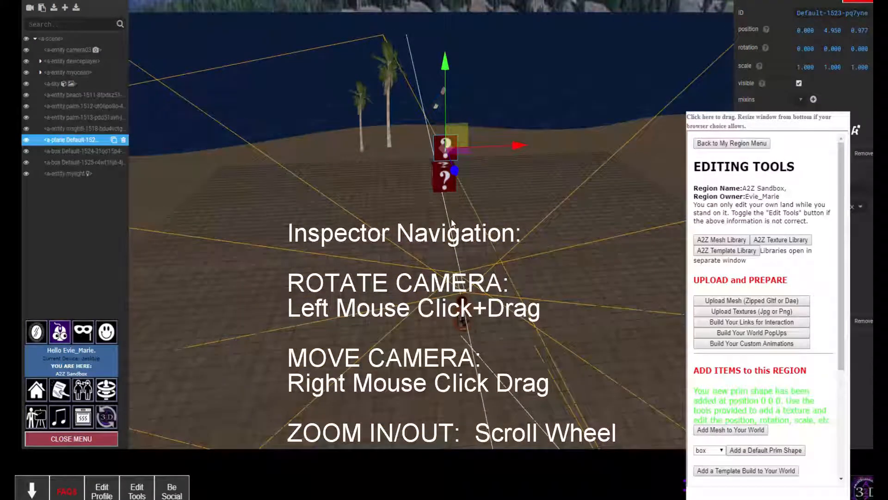
- Set the plane's X rotation to -90 so that it lies flat
click(812, 51)
text(-90)
key(Return)
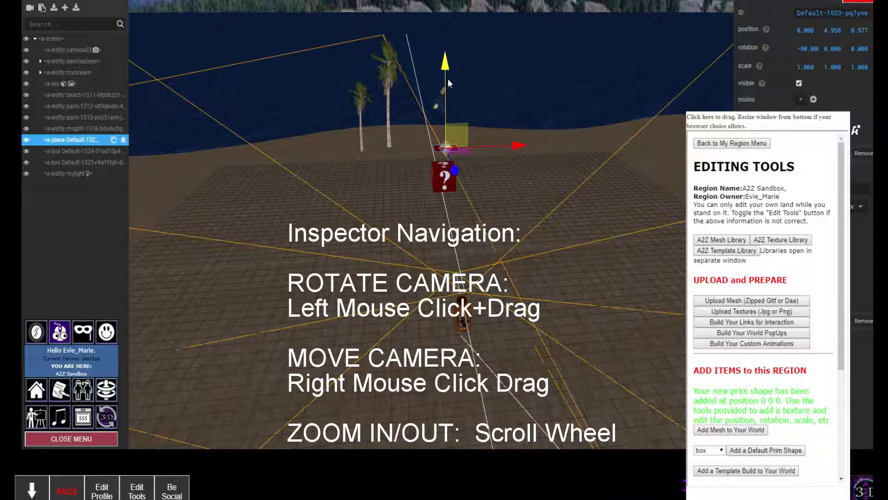
- Lower the plane to about Y -2.12 and shift it along the Z axis to about 0.69
drag(448, 79, 482, 279)
drag(570, 383, 410, 353)
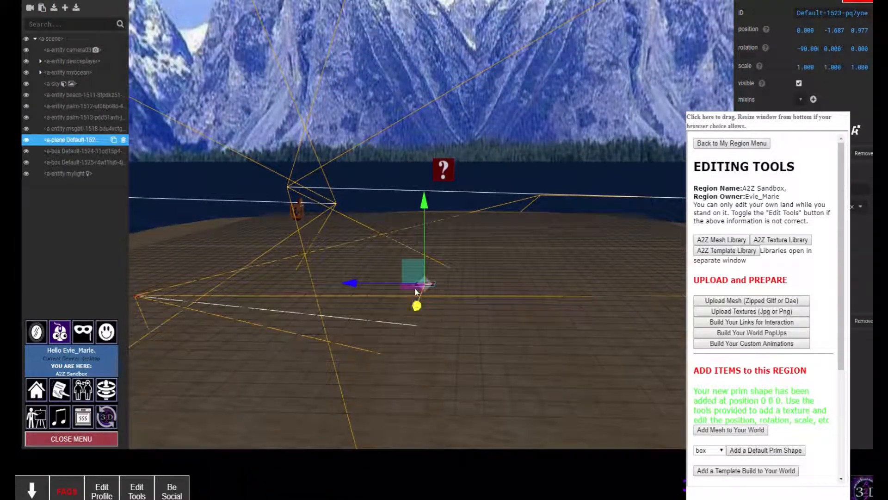
drag(424, 204, 478, 282)
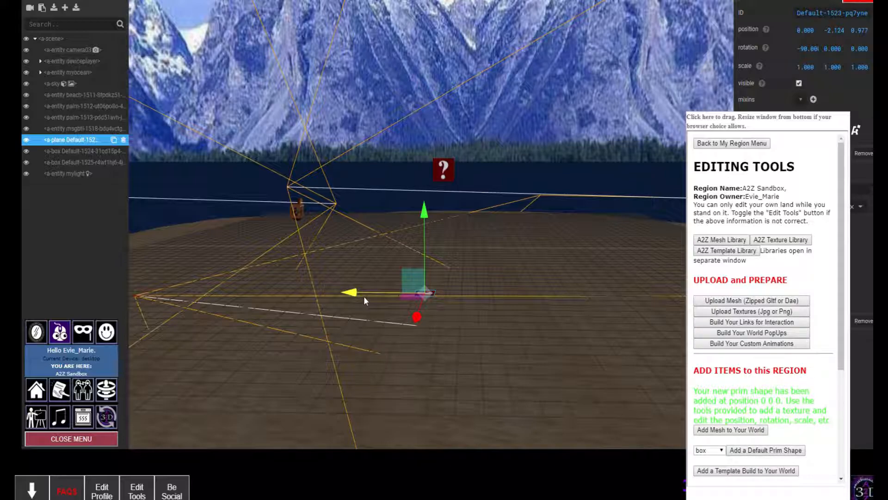
mouse_move(356, 294)
mouse_down()
mouse_move(378, 302)
mouse_move(362, 311)
mouse_up()
- Set the plane's X and Y scale to 300
click(812, 70)
text(3)
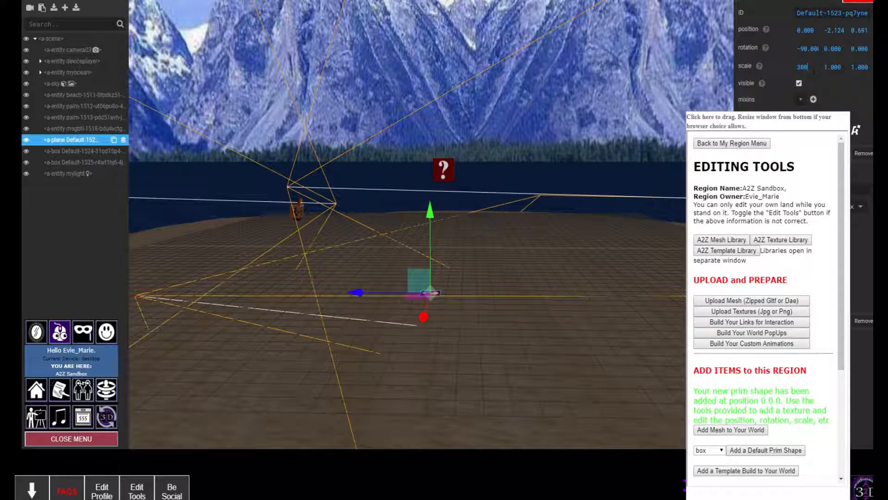
key(Tab)
key(Return)
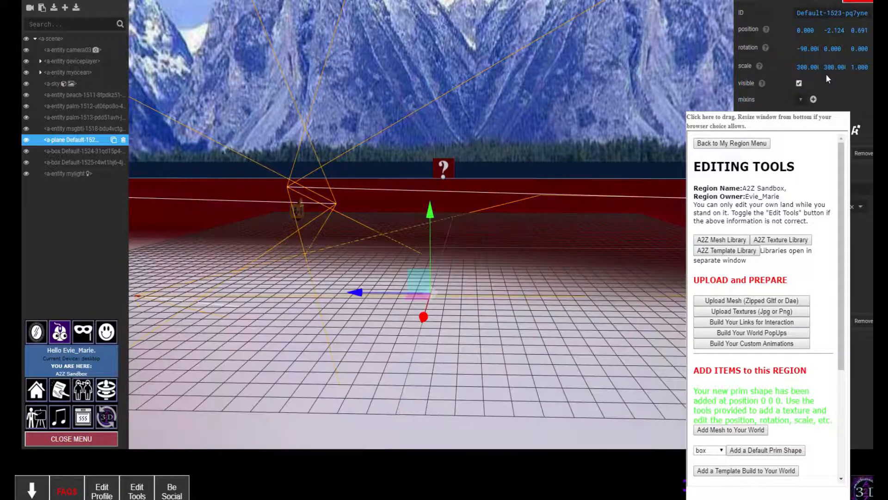
- Lower the enlarged plane below the beach terrain to about Y -3.59 and check its extent around the island
mouse_move(486, 237)
mouse_down()
mouse_move(441, 257)
mouse_move(472, 278)
mouse_move(475, 294)
mouse_move(470, 238)
mouse_up()
scroll(471, 245, up, 3)
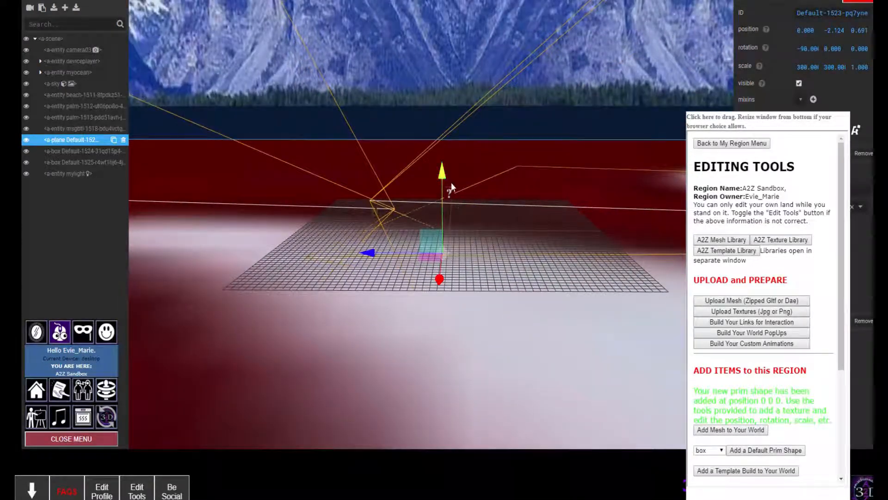
drag(442, 178, 432, 189)
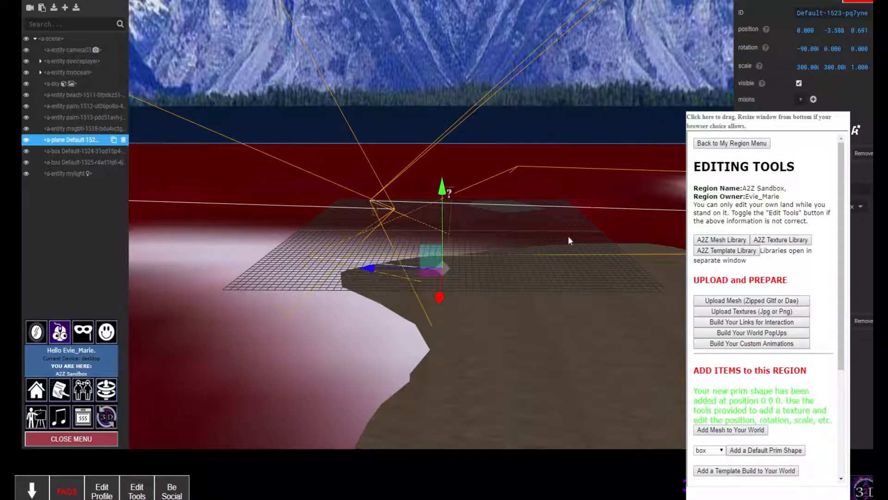
scroll(568, 236, down, 5)
scroll(508, 263, down, 4)
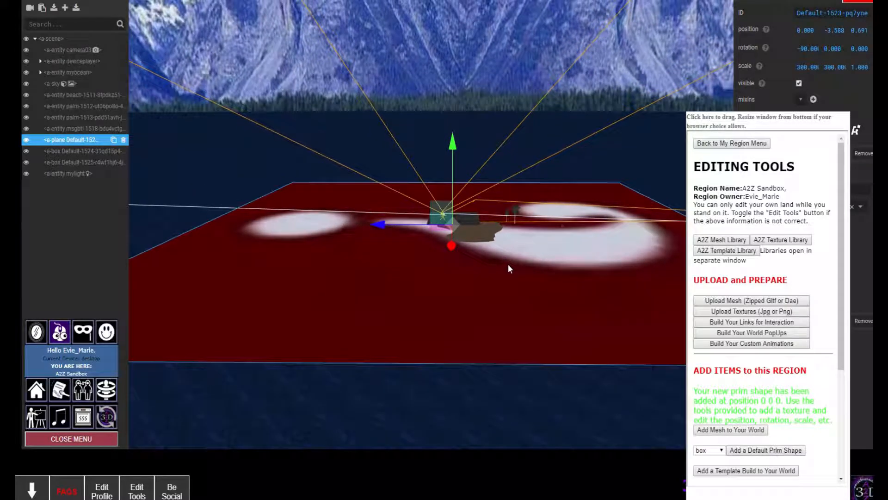
scroll(506, 267, up, 5)
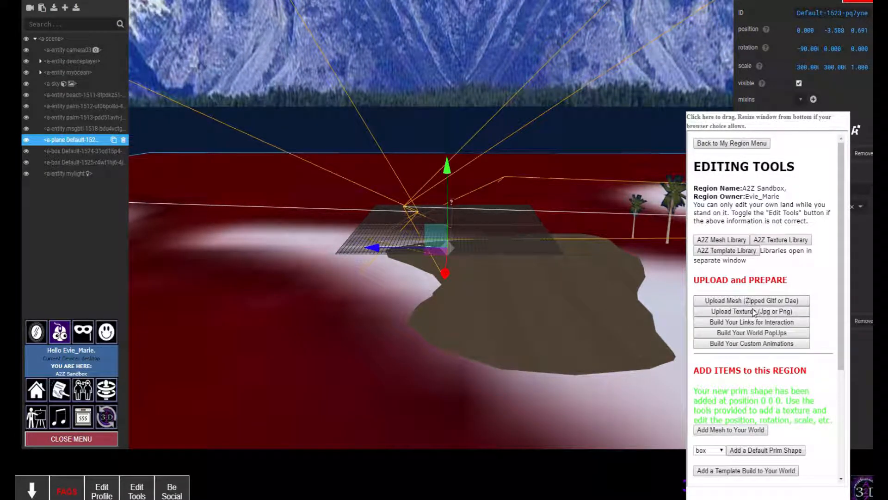
- Open the region's prim shapes for editing and compare the IDs of the default plane and box entries
scroll(780, 218, down, 4)
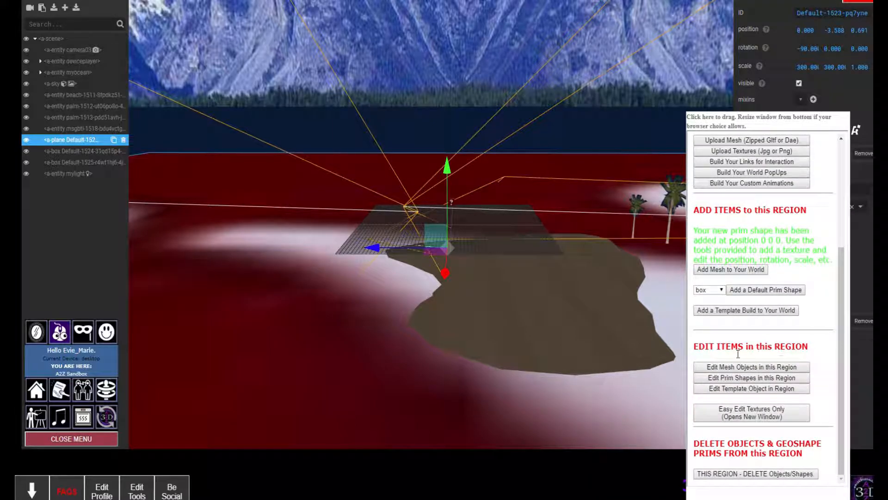
click(732, 377)
scroll(756, 216, down, 1)
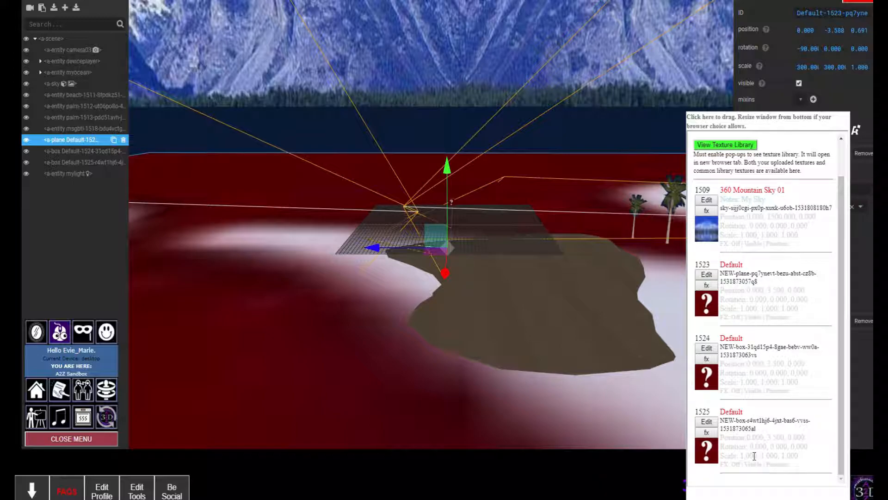
drag(750, 274, 725, 274)
drag(750, 348, 720, 338)
drag(748, 422, 725, 420)
click(767, 316)
scroll(461, 256, up, 2)
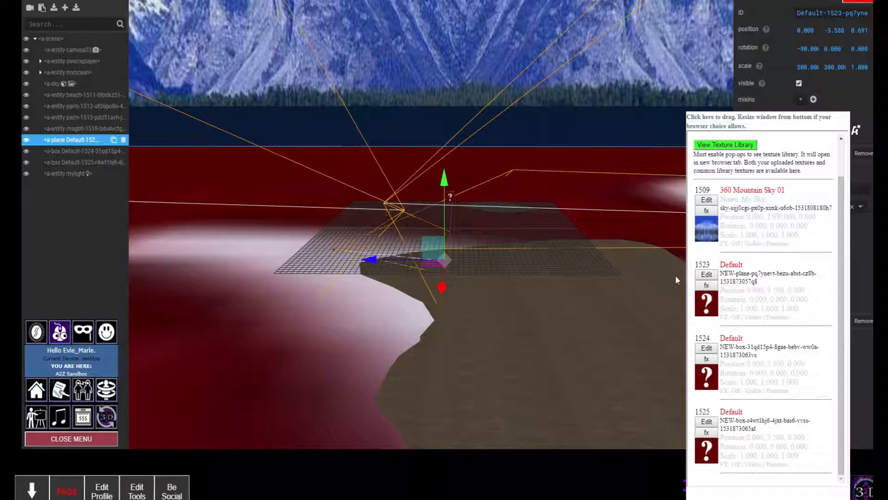
- Open plane shape 1523 for editing and set its Y position to -3.5 and its X rotation to -90
click(704, 275)
scroll(746, 277, down, 3)
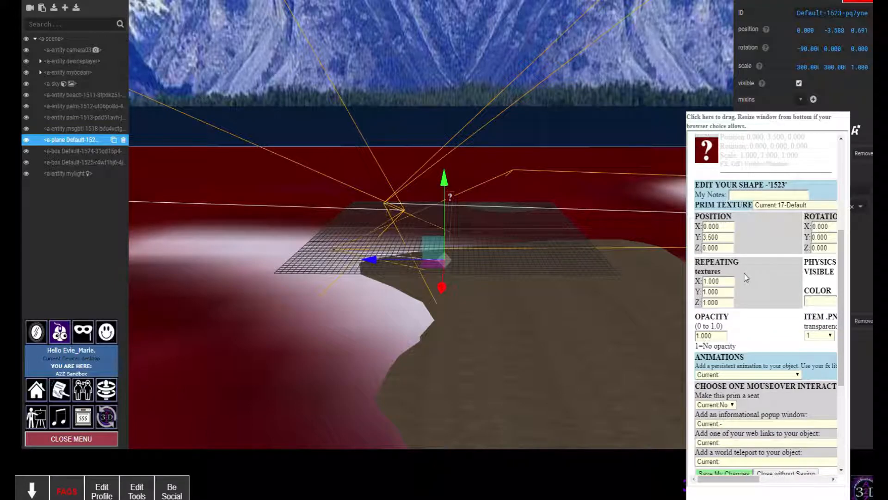
drag(720, 237, 676, 239)
text(-3.5)
drag(741, 482, 780, 486)
drag(736, 227, 711, 234)
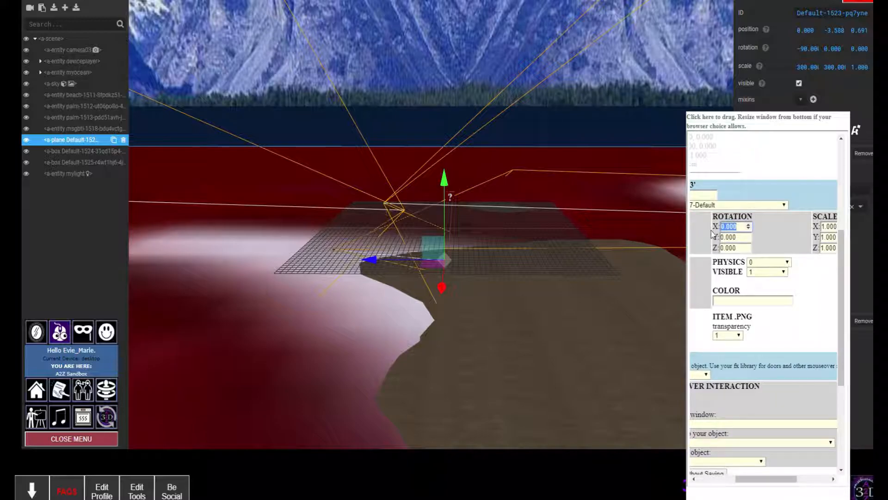
text(-90)
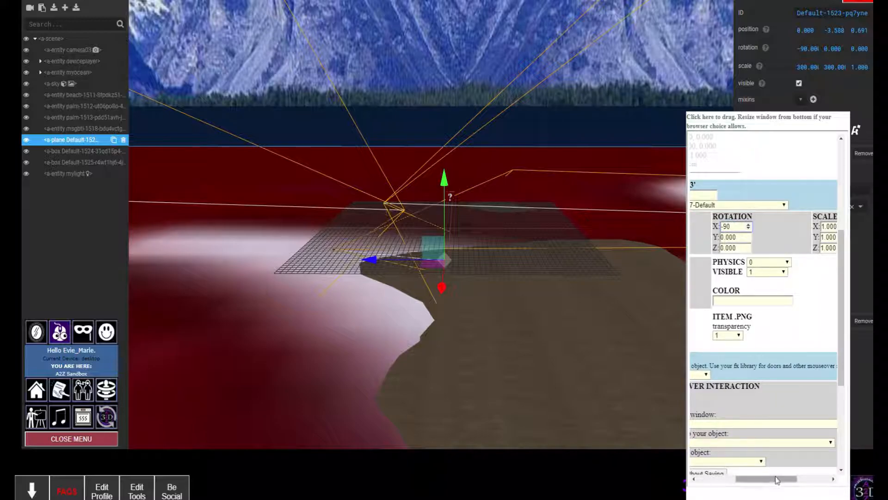
- Set the plane's X and Y scale to 300 in the edit form and widen the form to show all columns
drag(777, 483, 799, 483)
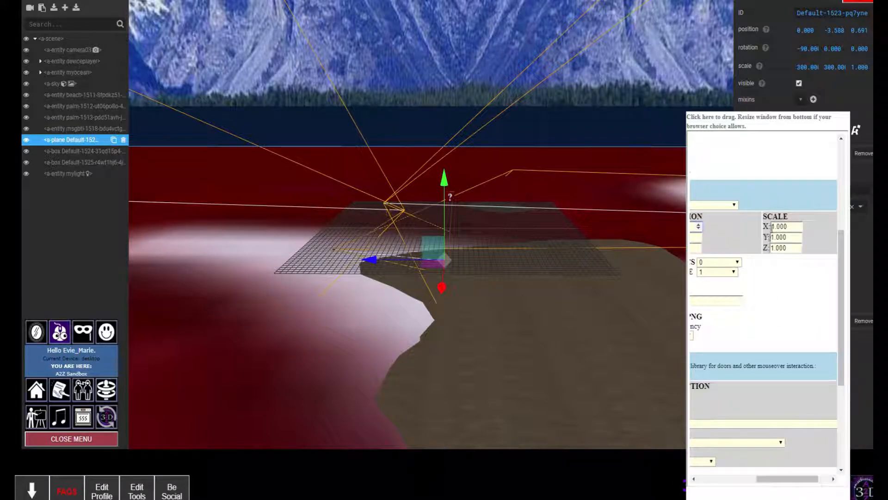
drag(790, 226, 767, 232)
text(300)
key(Tab)
text(30)
drag(788, 479, 779, 454)
drag(828, 122, 650, 105)
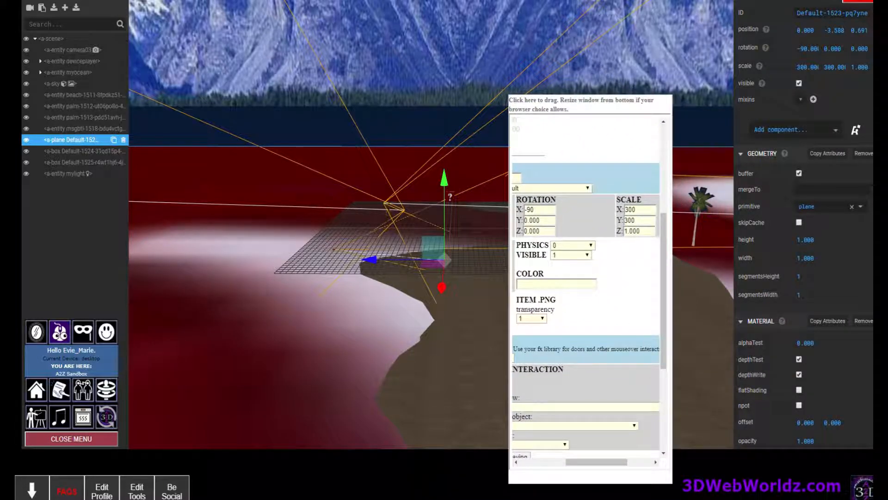
drag(672, 485, 856, 486)
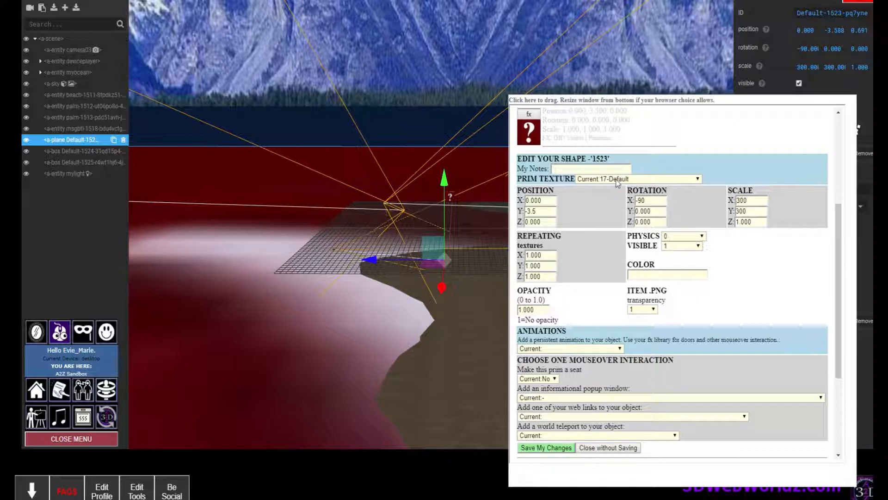
- Look up the barrier icon in the texture library, assign 430 - Barrier Placeholder to the plane and save the shape
scroll(604, 217, up, 2)
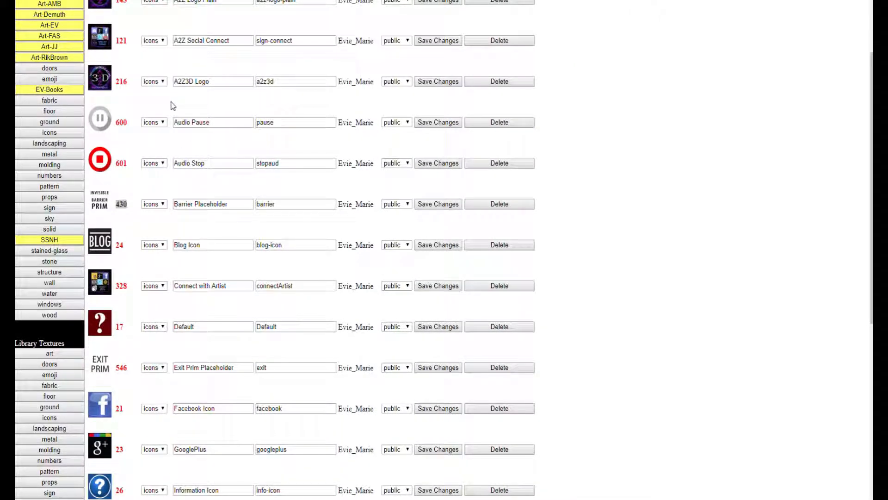
mouse_move(111, 213)
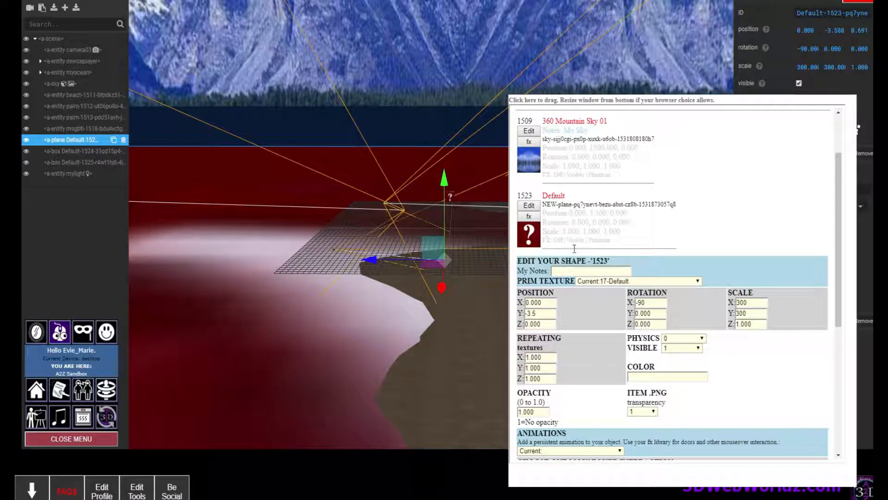
text(430 - Barrier Placeholder)
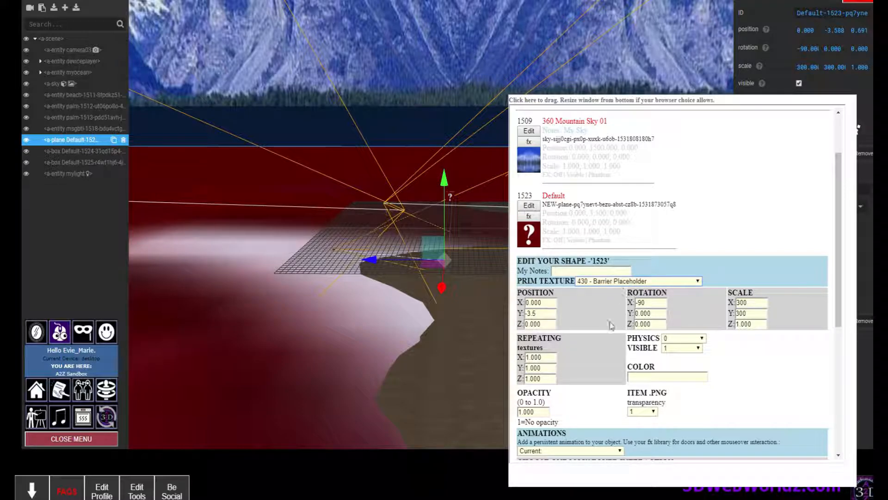
scroll(598, 329, down, 1)
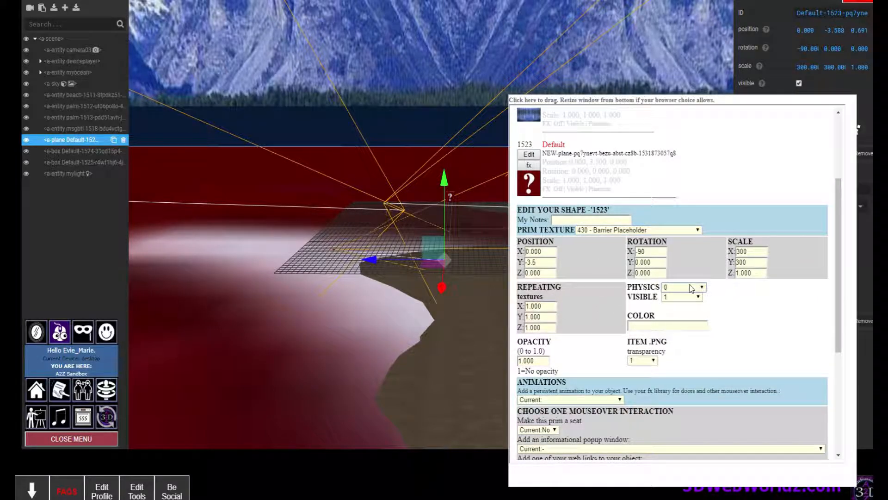
scroll(721, 299, down, 3)
click(548, 347)
scroll(682, 279, down, 1)
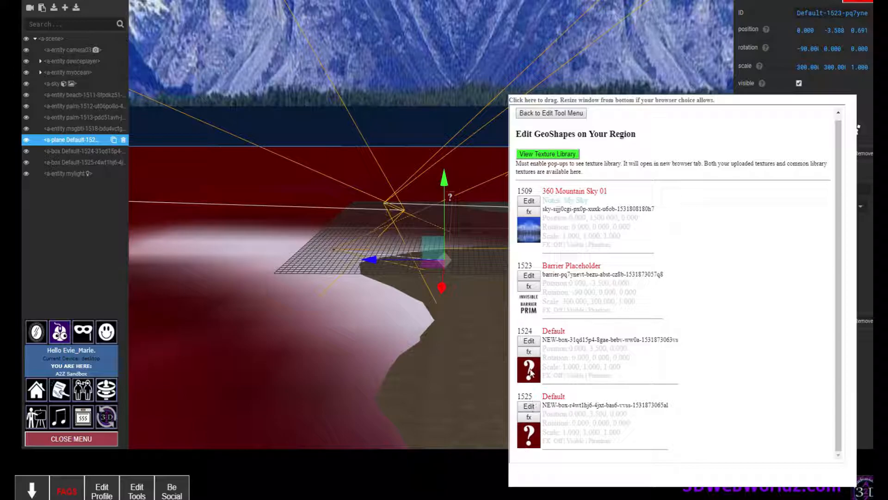
- Reopen the barrier plane's settings, make it hidden with physics 1 - Solid, and save the changes
click(531, 276)
scroll(692, 247, down, 3)
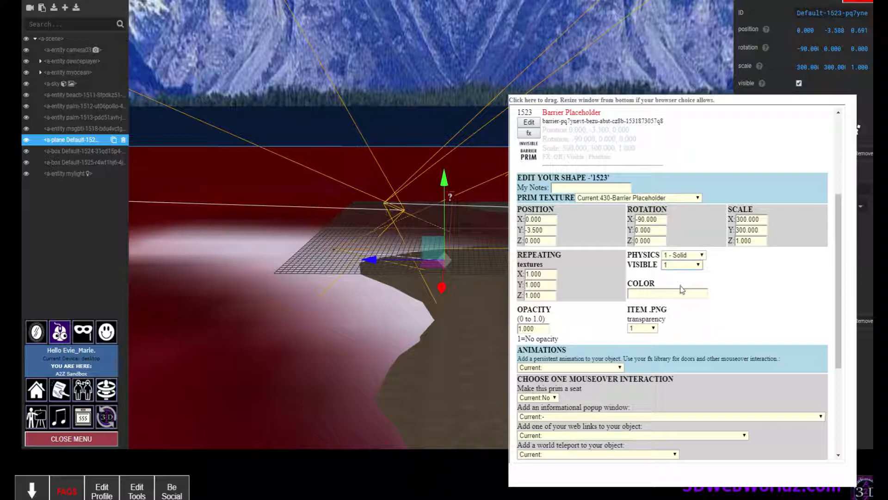
scroll(675, 317, down, 3)
click(544, 300)
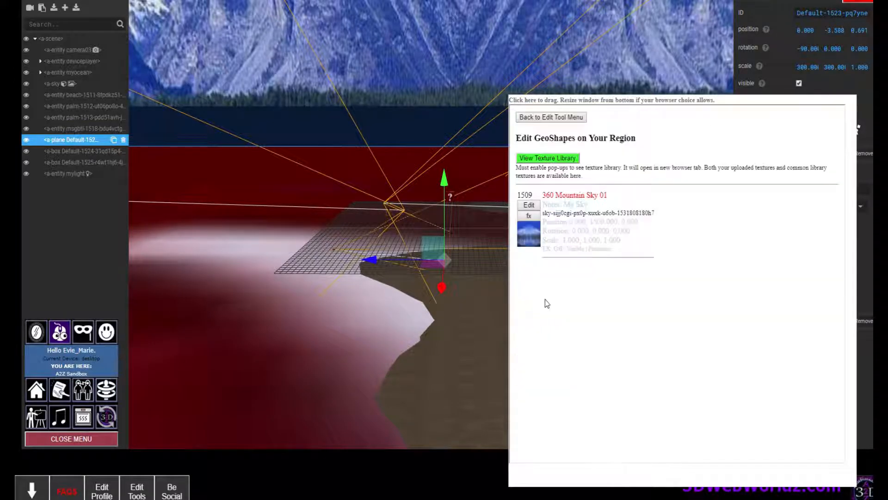
- Reload the region, close the editing window and return to the world view
click(103, 425)
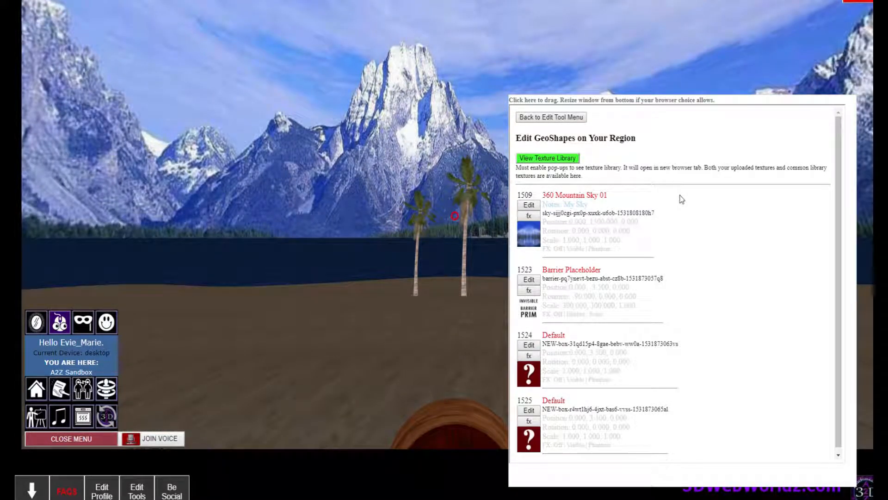
click(138, 496)
click(363, 331)
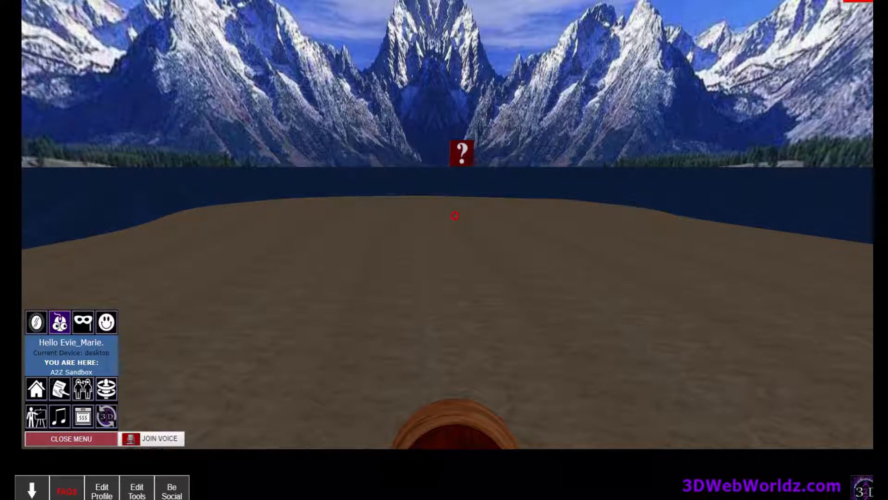
- Reopen the Building Inspector, select the box with ID 1524 and lower it to about Y -2.85
key(ctrl+alt+i)
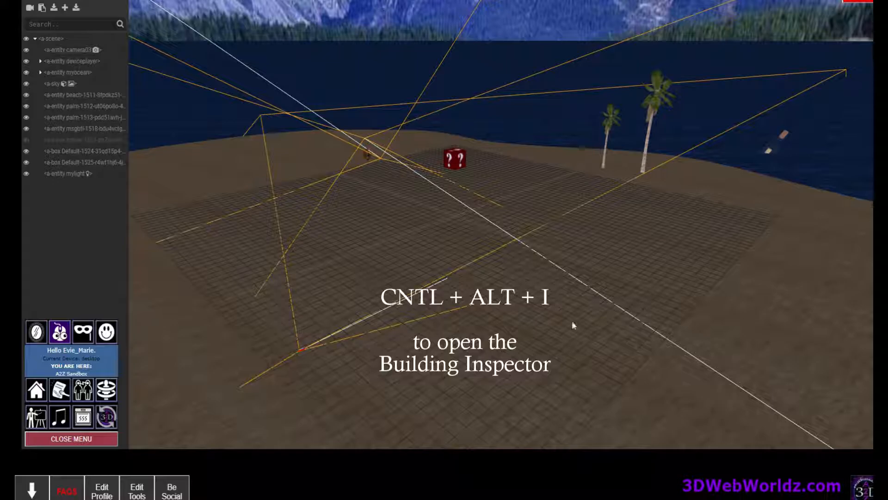
click(68, 152)
drag(455, 79, 468, 190)
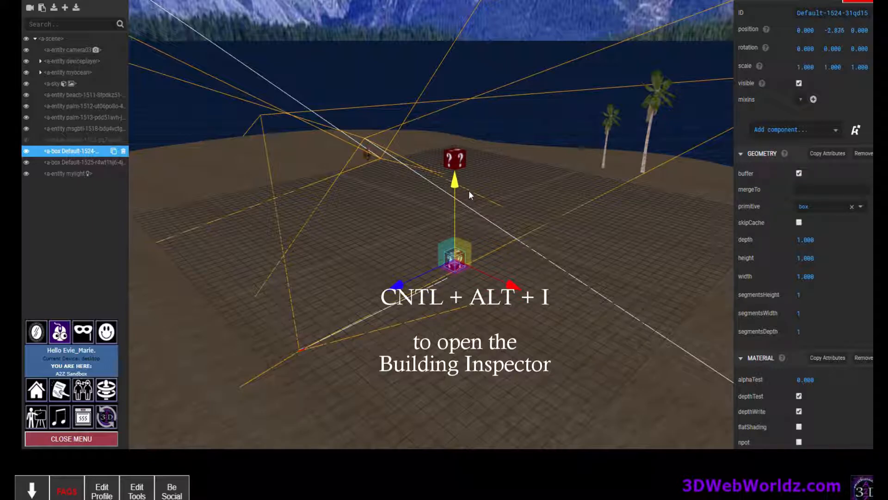
- Set the box's scale to 3 in X, 6 in Y and 0.5 in Z
click(810, 69)
text(3)
click(833, 68)
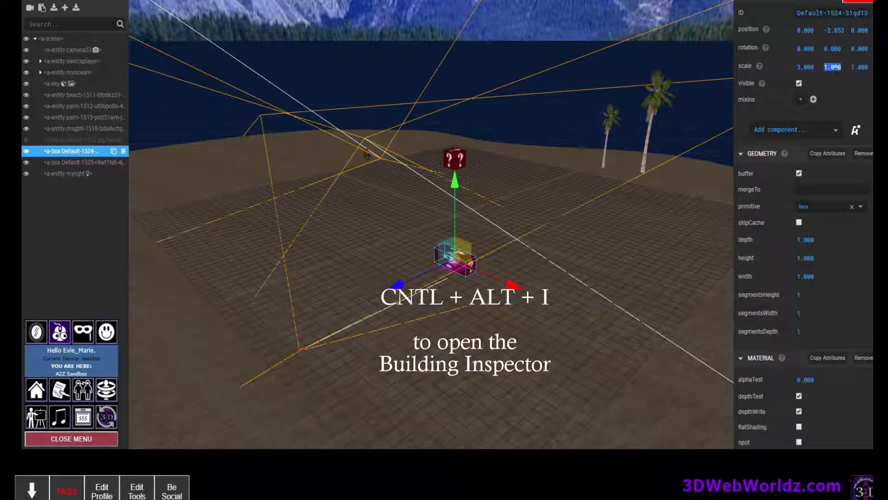
text(6)
click(860, 67)
text(.5)
key(Return)
- Change the box's X scale to 6 and raise the box onto the beach at about Y -0.51
drag(457, 185, 468, 150)
text(6)
key(Return)
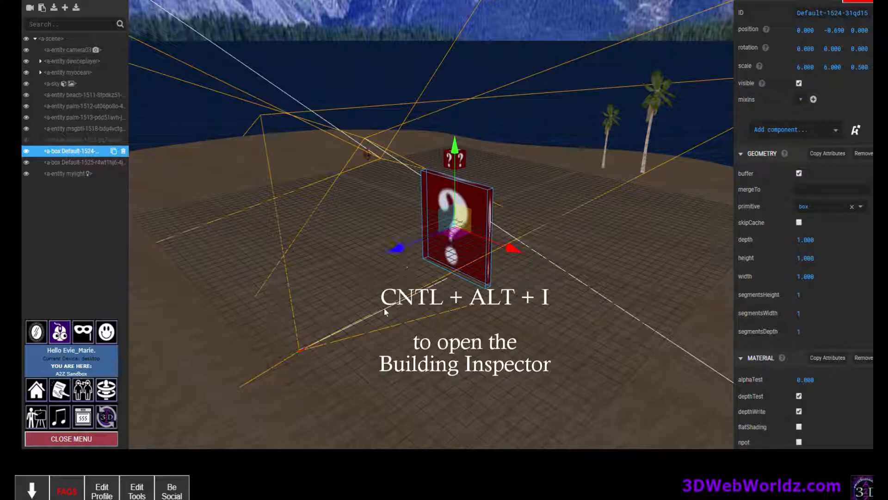
drag(406, 372, 464, 320)
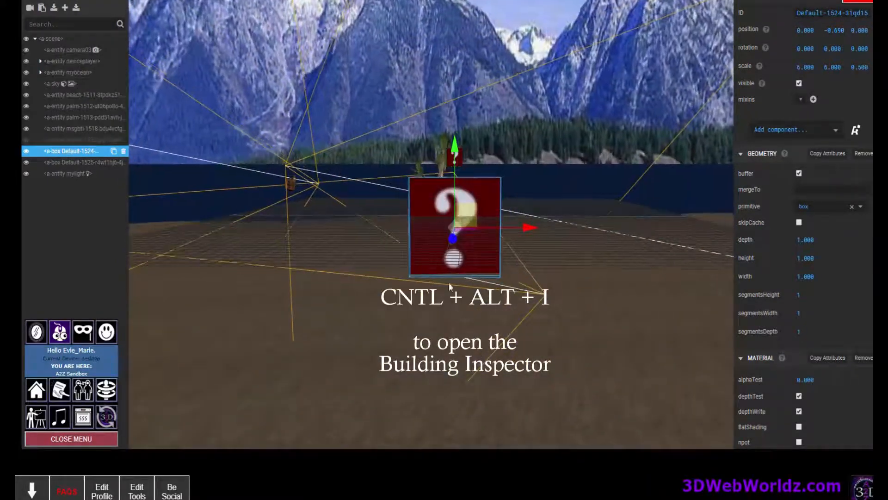
drag(454, 150, 454, 147)
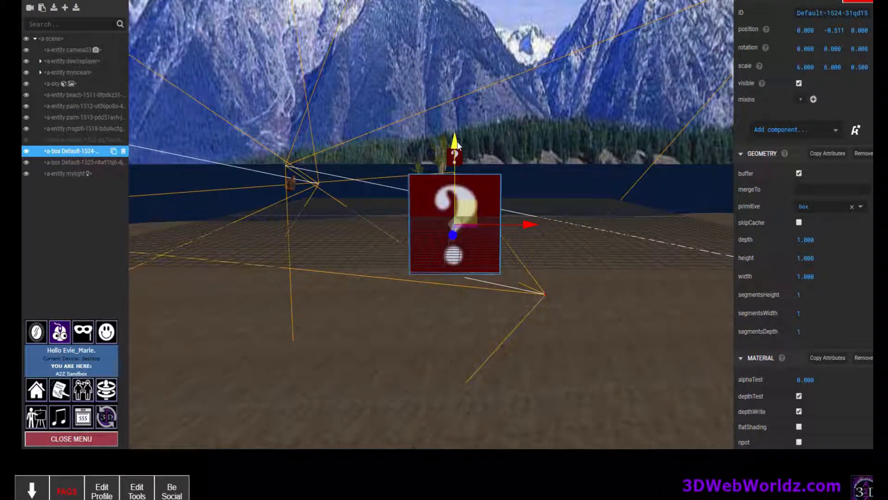
drag(628, 295, 643, 316)
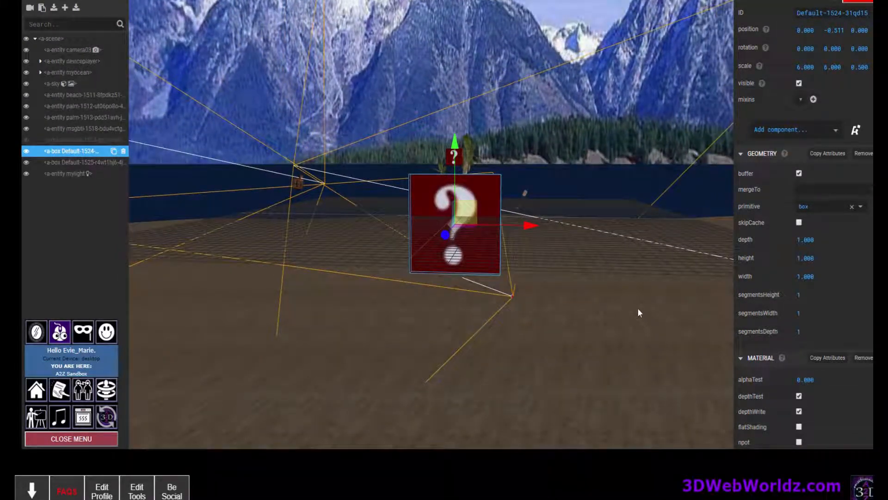
- Open the region's prim shapes for editing and place the list clear of the box and its transform values
click(138, 493)
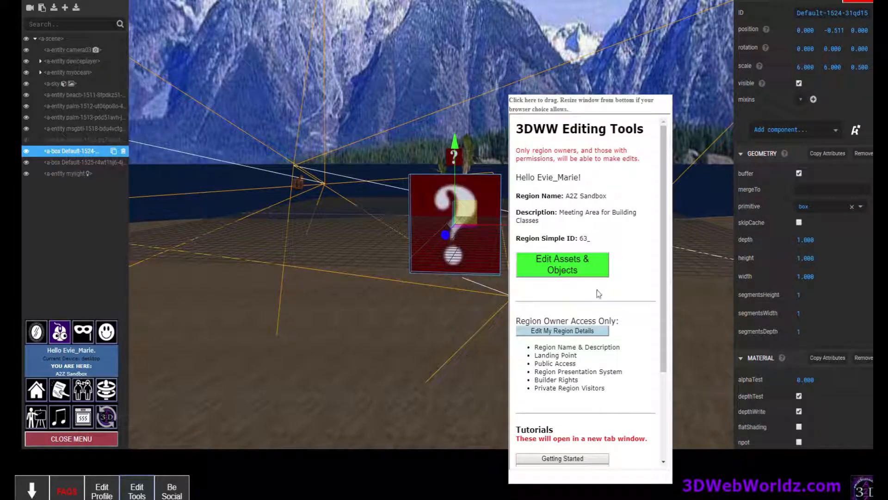
click(563, 269)
scroll(580, 273, down, 3)
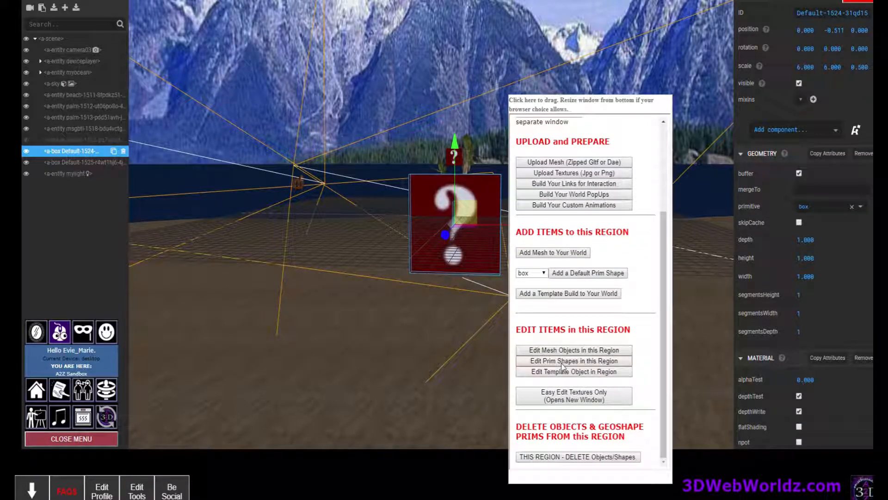
click(563, 361)
drag(612, 108, 700, 81)
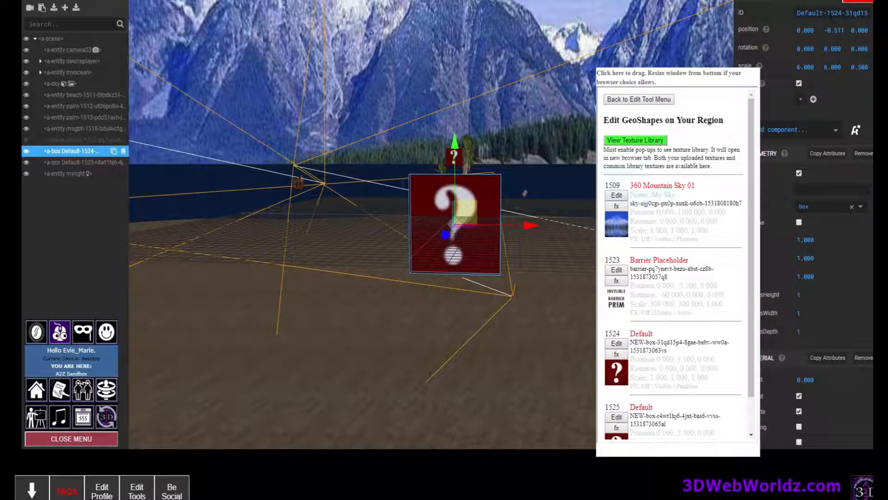
- Open box shape 1524 for editing, enter the note Sample Wall and set its Y position to -.5
click(617, 342)
scroll(674, 237, down, 4)
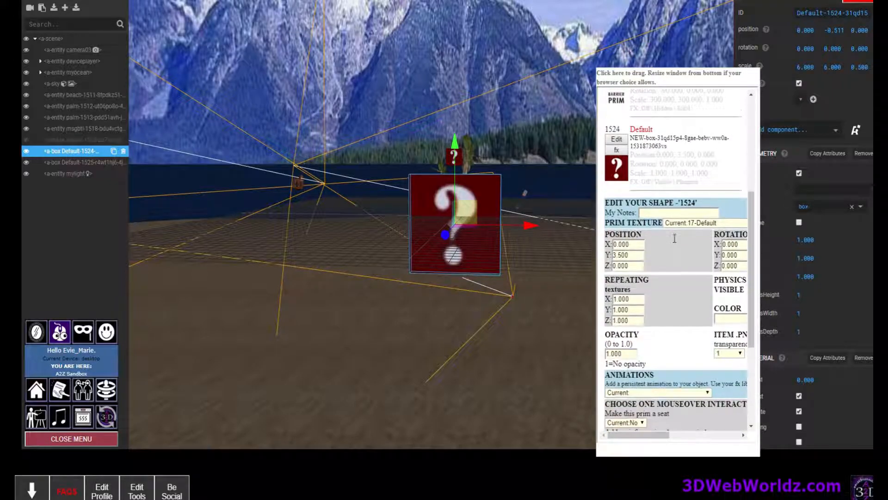
click(658, 213)
drag(639, 255, 604, 262)
key(BackSpace)
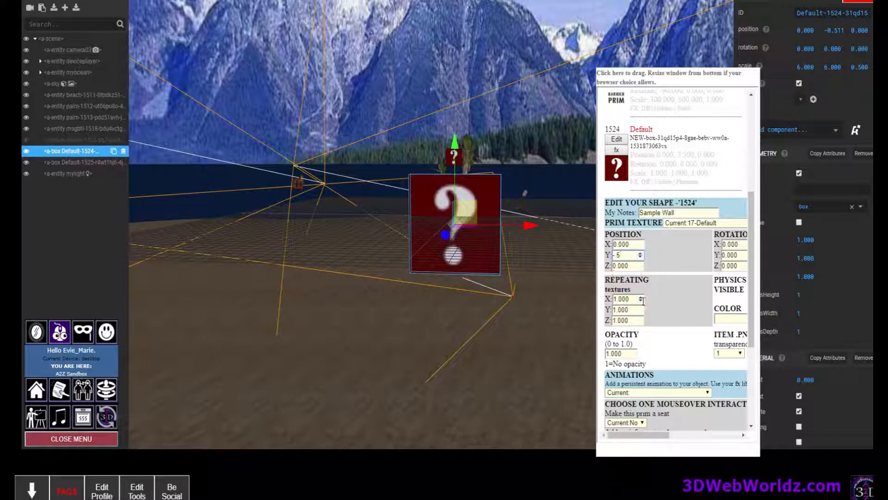
- Set the wall's scale to 6 in X, 6 in Y and .5 in Z, and make its physics solid
drag(656, 435, 721, 435)
drag(687, 249, 642, 268)
text(6)
text(6)
text(5)
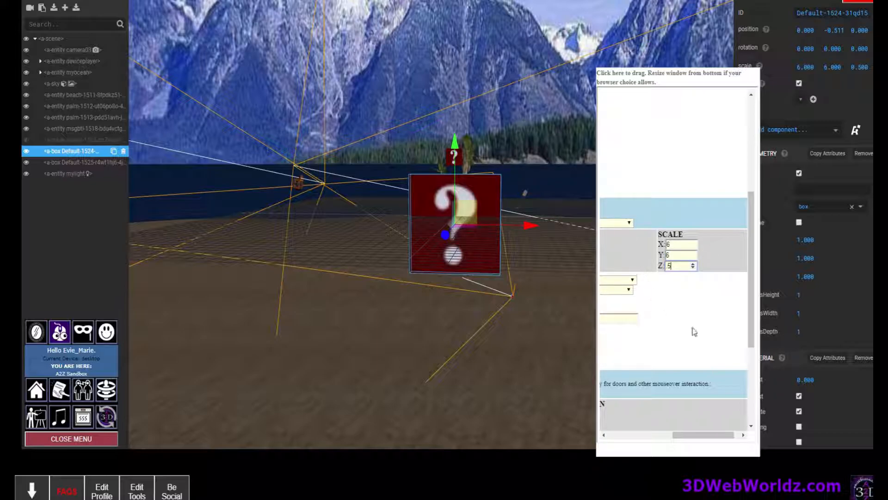
drag(703, 435, 669, 434)
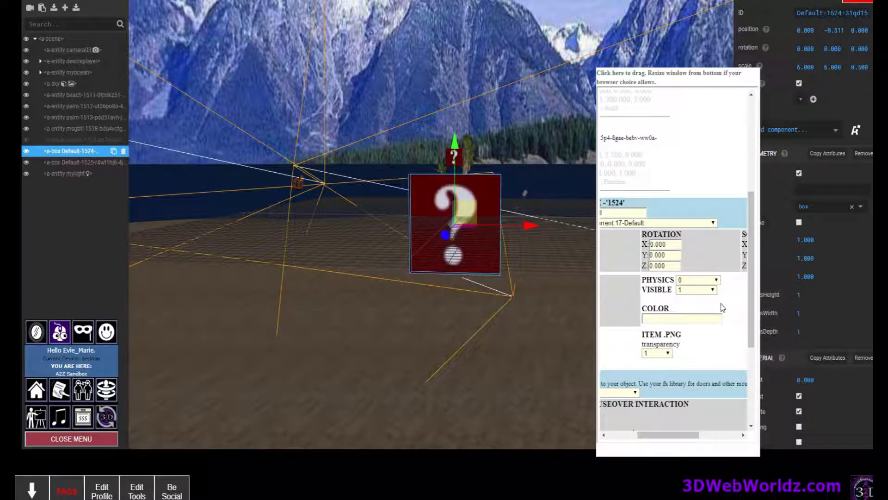
click(693, 296)
- Look up a wall texture in the texture library and assign 413 - Blue Wall Spotlights to the sample wall
scroll(717, 185, up, 4)
drag(685, 435, 637, 435)
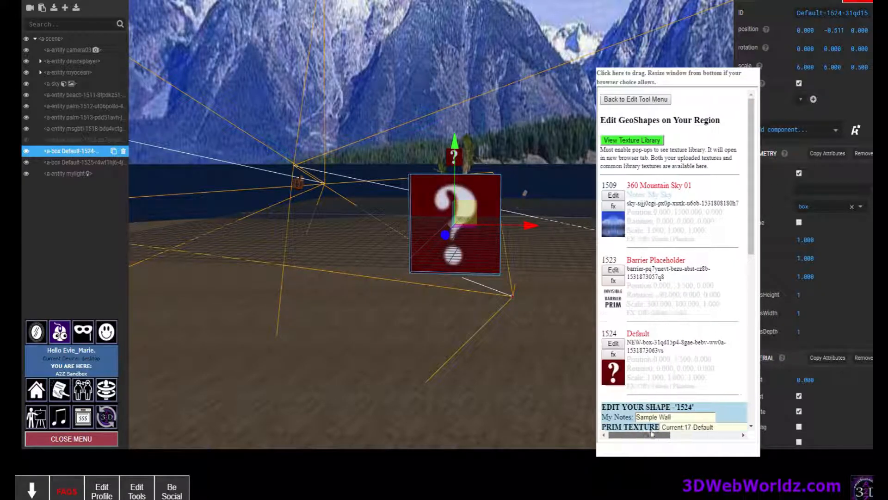
click(635, 140)
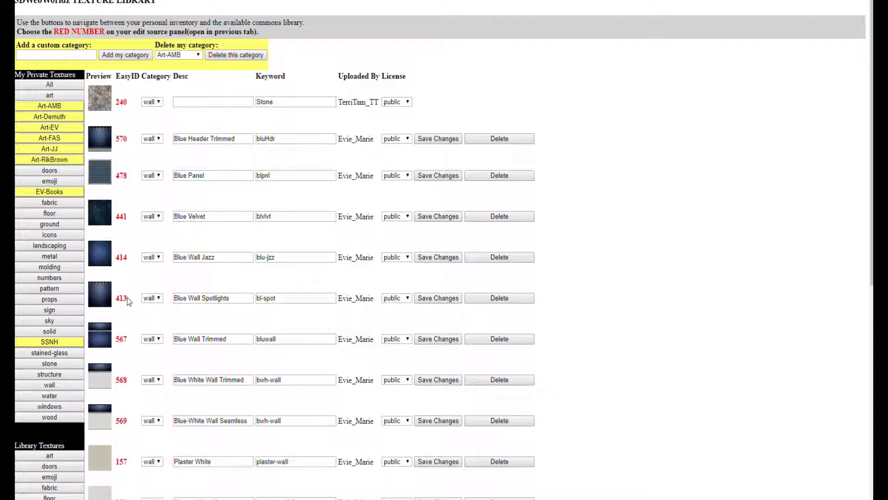
mouse_move(123, 301)
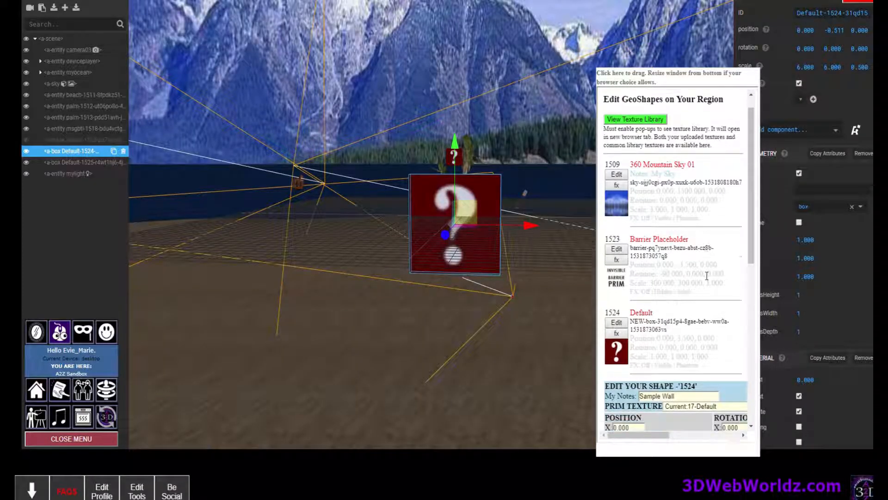
scroll(706, 276, down, 3)
text(413 - Blue Wall Spotlights)
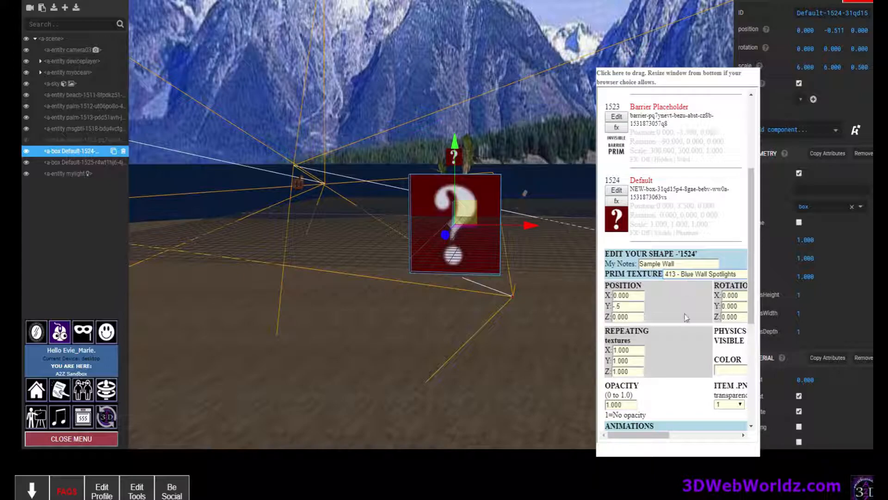
- Save the sample wall's changes and reload the region to view the wall in the world
scroll(679, 306, down, 3)
mouse_move(646, 437)
mouse_down()
mouse_move(710, 447)
mouse_move(646, 443)
mouse_up()
click(629, 390)
click(108, 417)
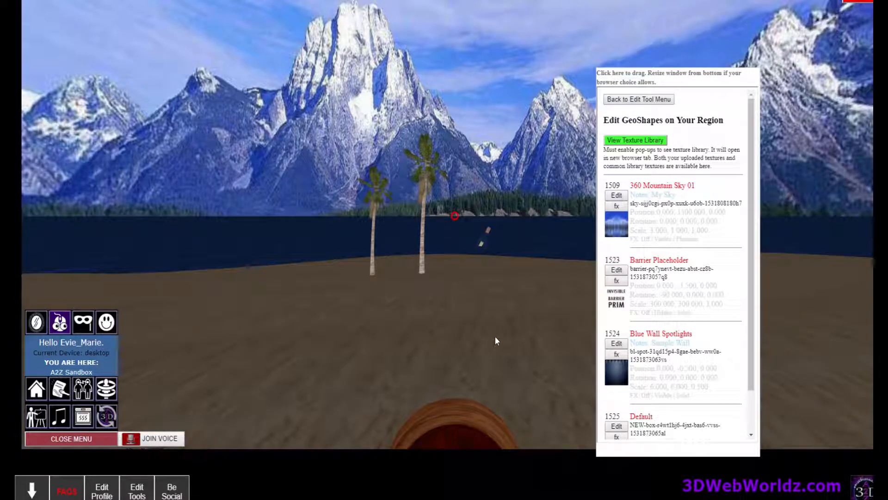
click(495, 337)
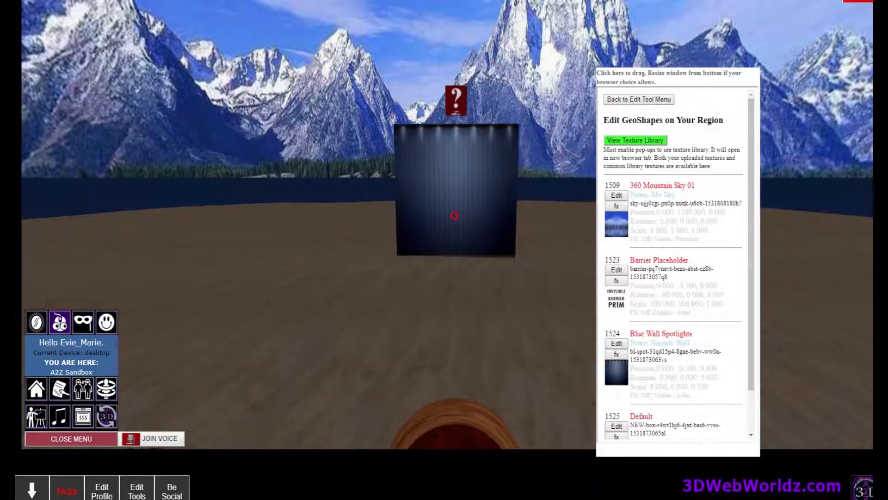
- Walk up against the sample wall and back away twice to test whether it is solid
key(w)
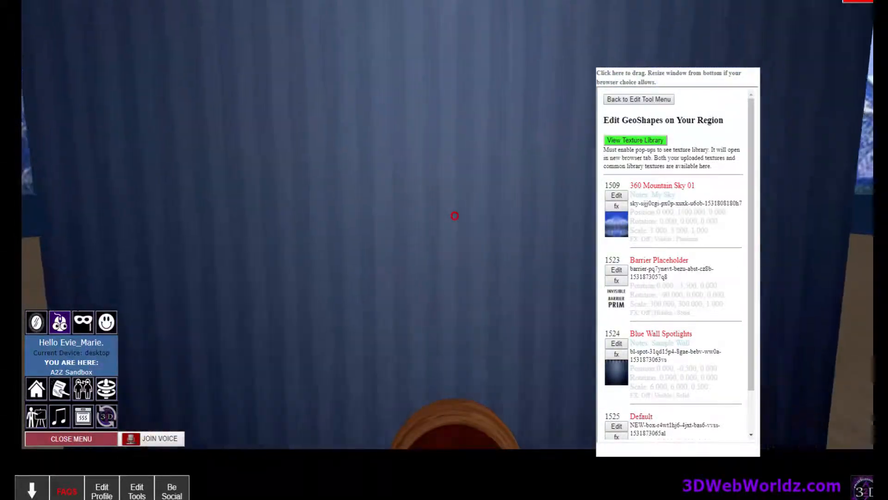
key(s)
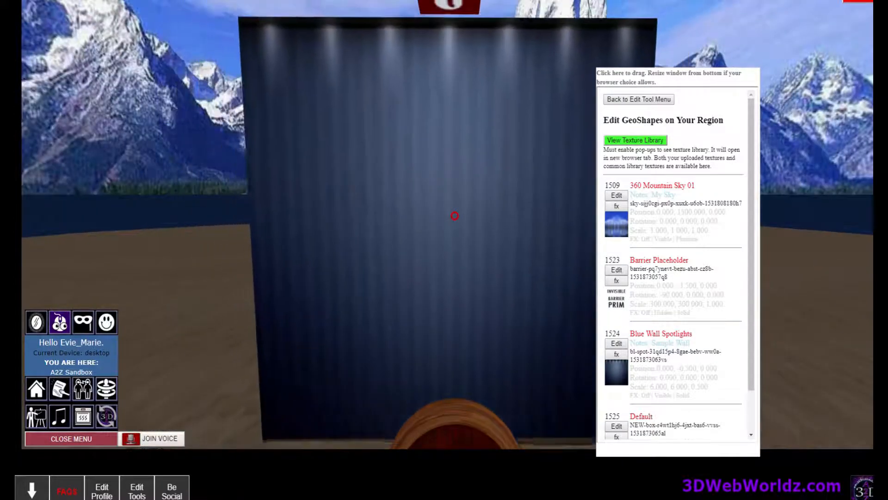
key(w)
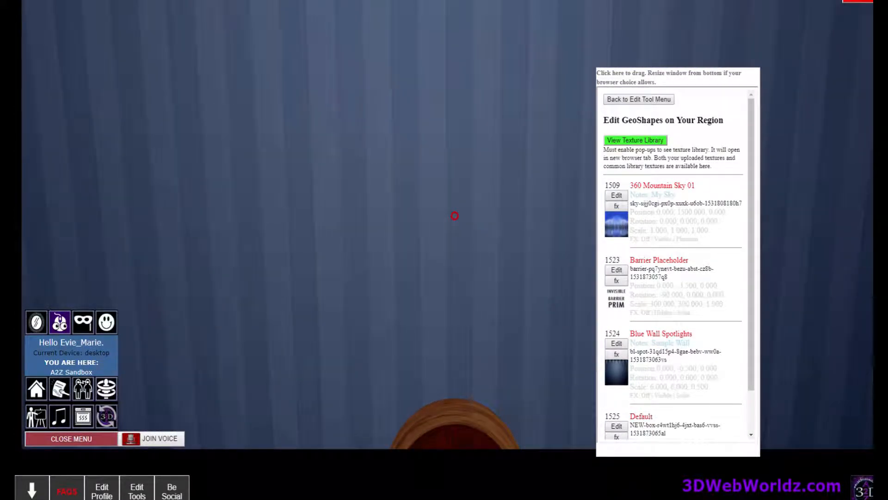
key(s)
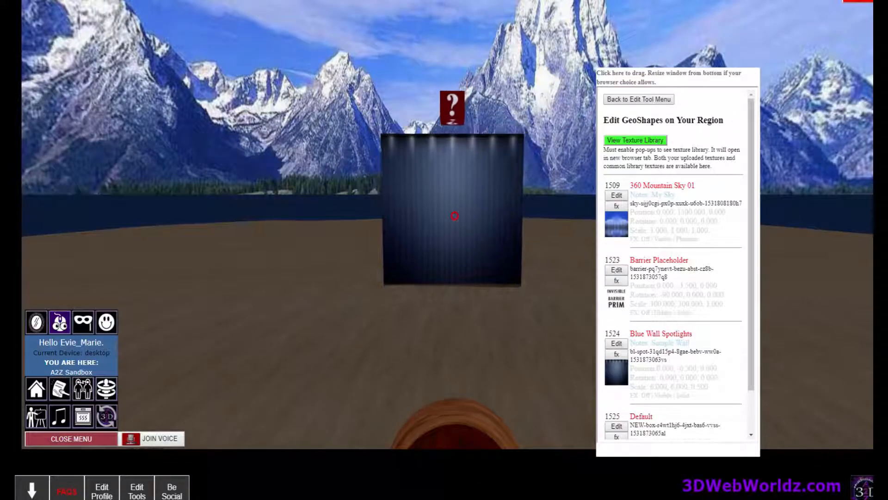
- Open the scene inspector, select the question-mark box and move it in front of the wall to about Y -2.735, Z 4.649
key(ctrl+alt+i)
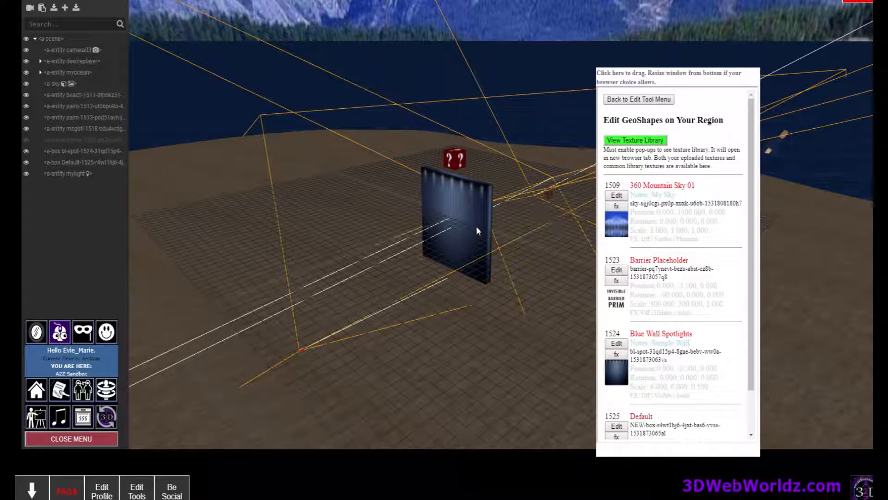
click(463, 159)
drag(403, 175, 335, 213)
drag(390, 107, 399, 208)
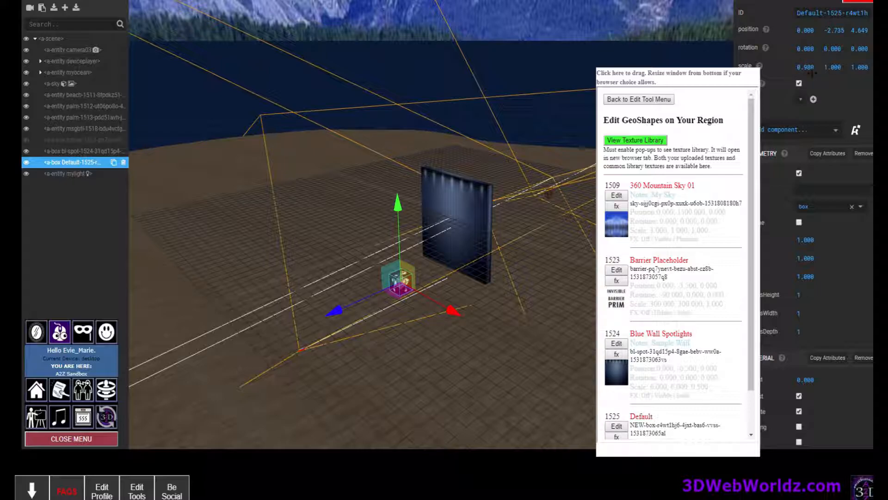
- Set the box's scale in the inspector to 4 in X, 2 in Y and 2 in Z, checking its size against the wall
text(4)
key(Return)
drag(388, 364, 467, 334)
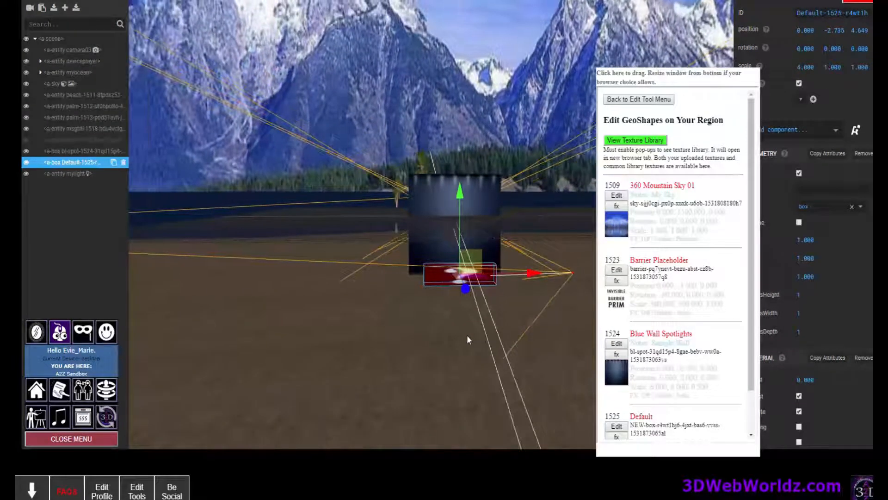
click(833, 67)
text(2)
key(Return)
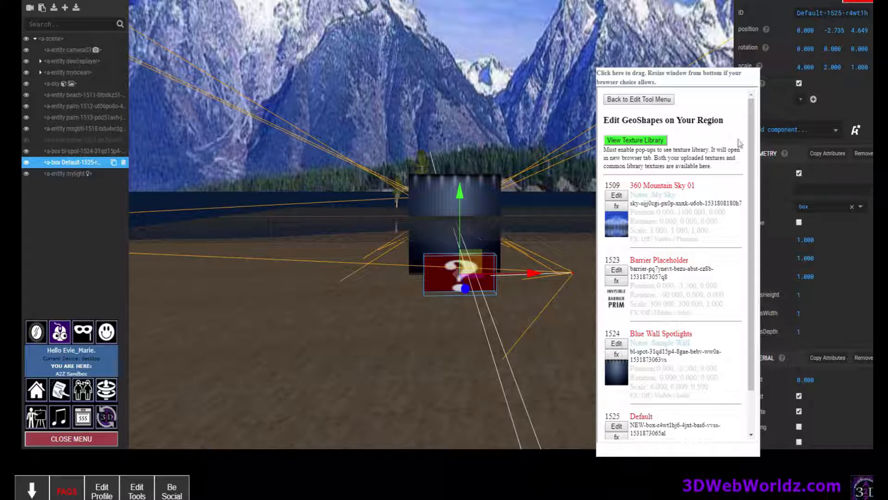
drag(436, 319, 425, 368)
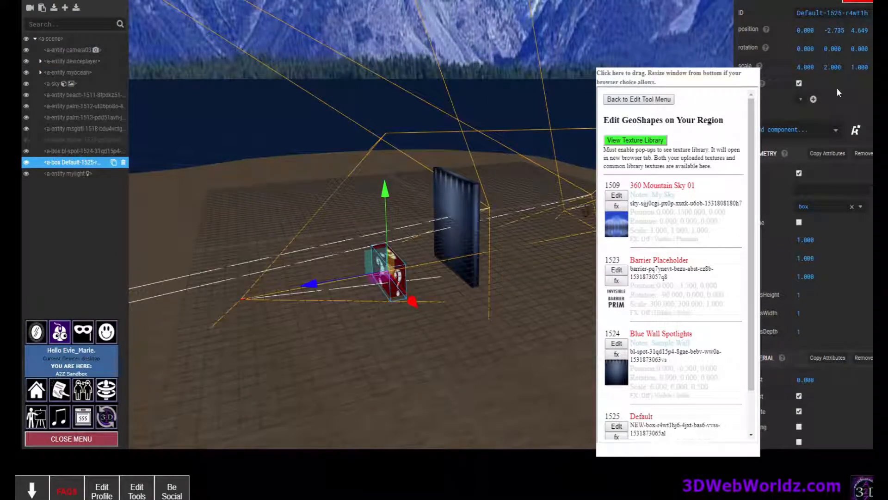
click(859, 67)
text(2)
key(Return)
drag(354, 360, 437, 370)
scroll(438, 370, up, 5)
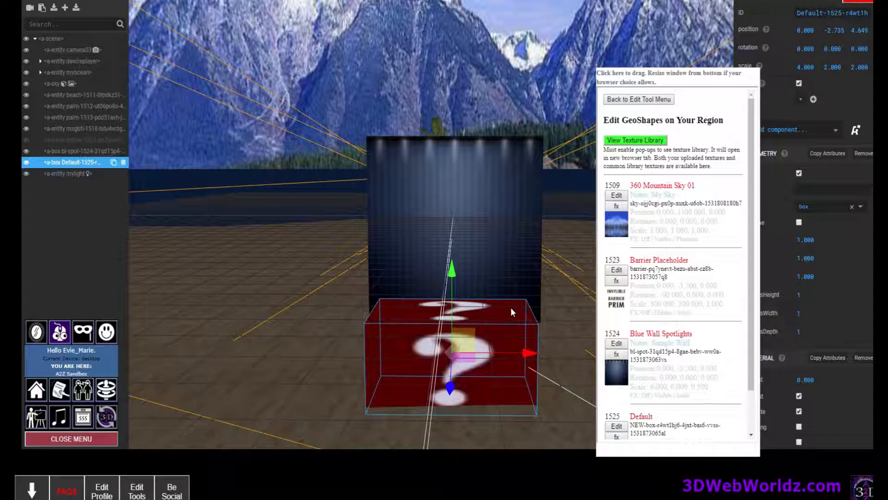
scroll(426, 247, down, 3)
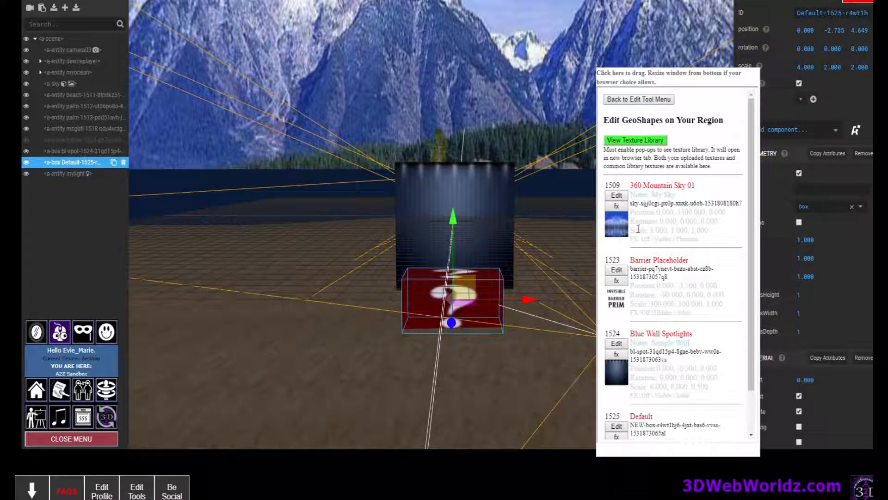
- Open box shape 1525 for editing and set its position to 2.75 in Y and 4.5 in Z
scroll(670, 196, down, 2)
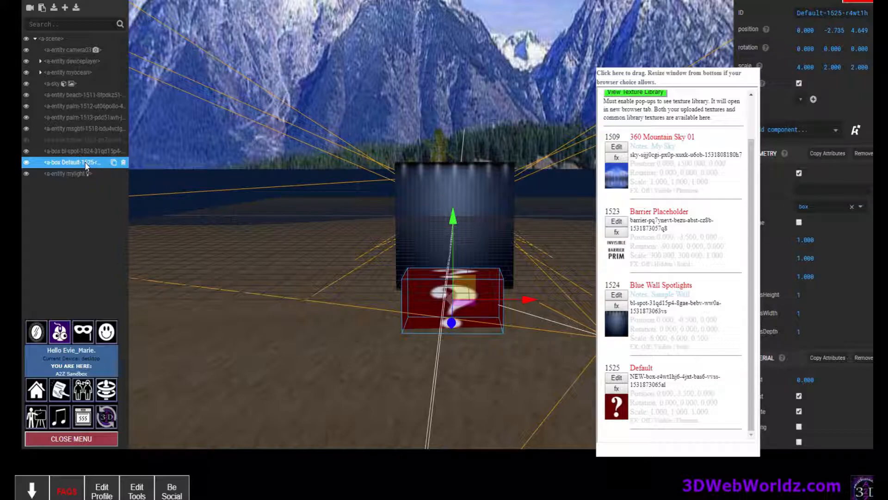
double_click(611, 368)
click(617, 377)
scroll(673, 290, down, 5)
drag(634, 289, 597, 292)
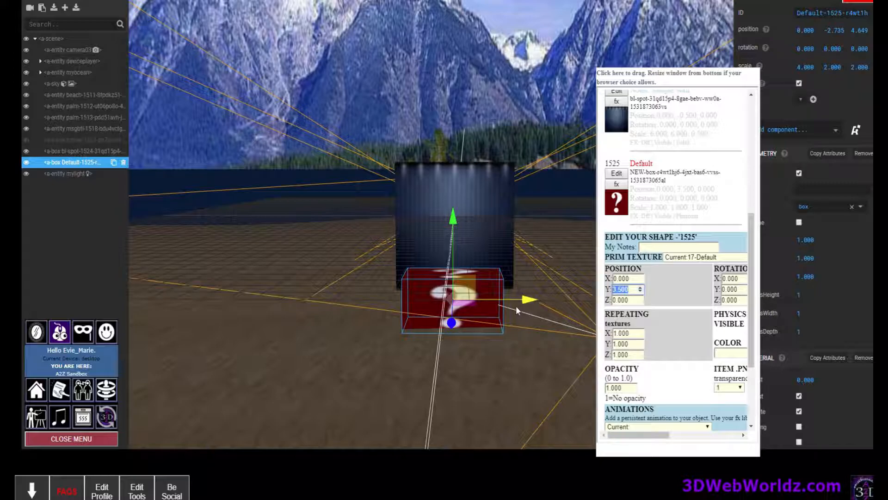
text(2.75)
key(Tab)
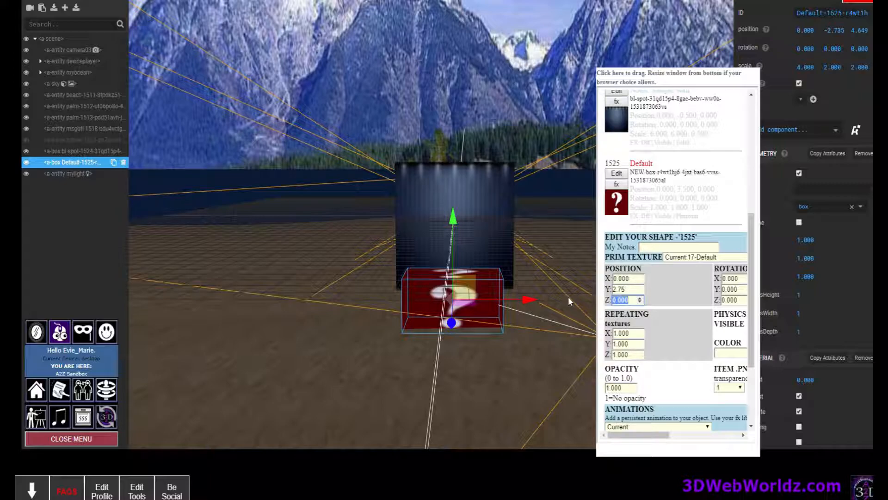
text(4.5)
- Set the scale of shape 1525 to 4 in X, 2 in Y and 2 in Z
drag(613, 432, 679, 437)
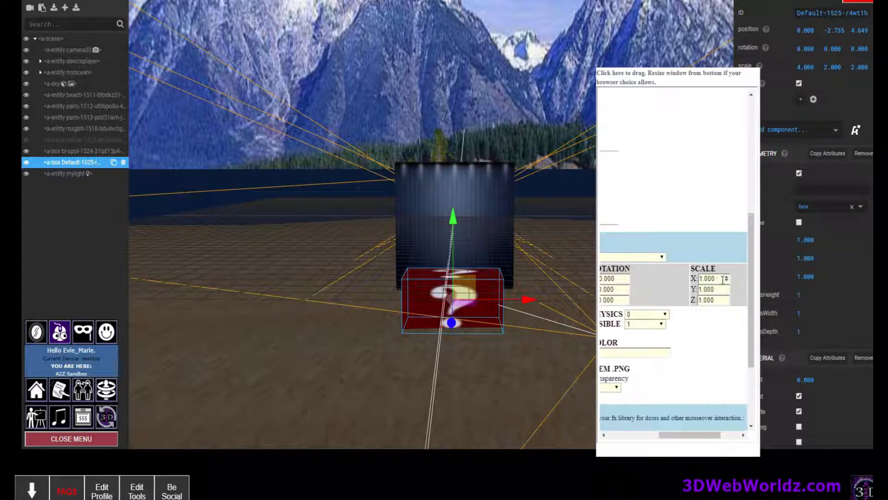
double_click(713, 278)
text(4)
key(Tab)
text(2)
key(Tab)
text(2)
- Make the box's physics 1 - Solid and enter brown as its color
drag(694, 436, 670, 435)
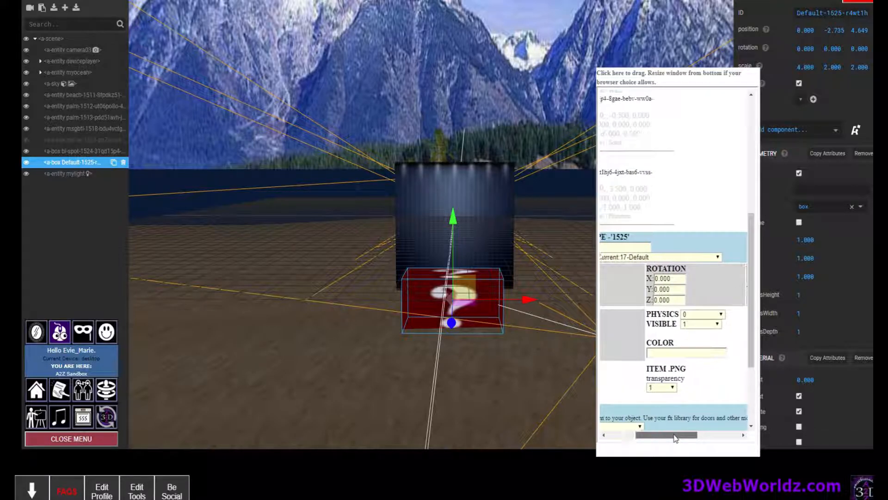
click(708, 318)
click(702, 335)
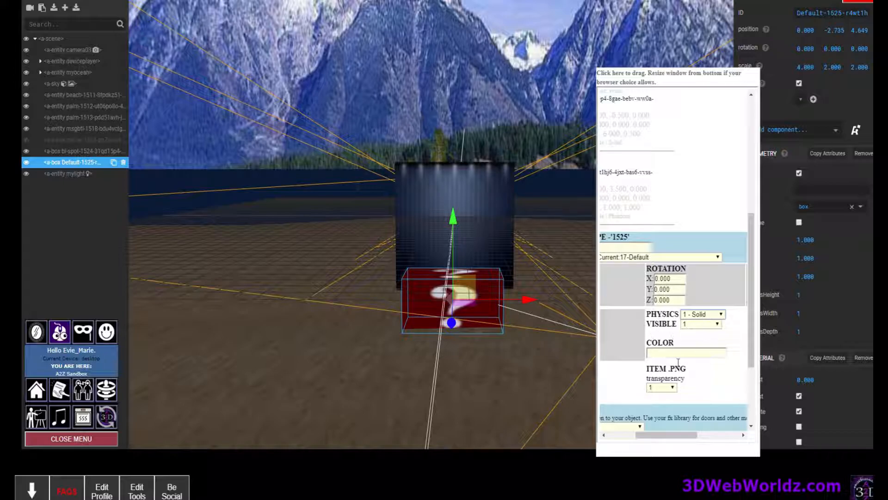
mouse_move(678, 435)
mouse_down()
mouse_move(623, 440)
mouse_move(684, 434)
mouse_move(646, 436)
mouse_move(672, 437)
mouse_up()
click(678, 353)
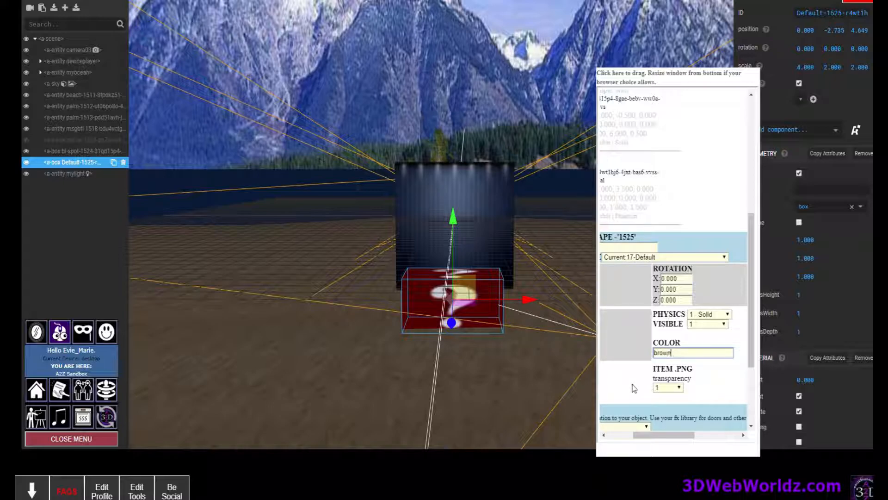
- Save the changes to shape 1525 and return to the reloaded region
drag(667, 440, 642, 439)
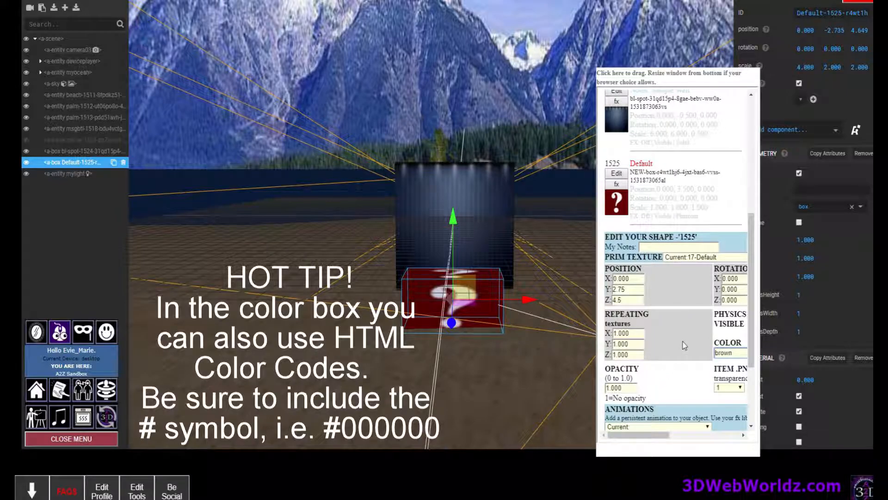
scroll(683, 342, down, 3)
click(629, 410)
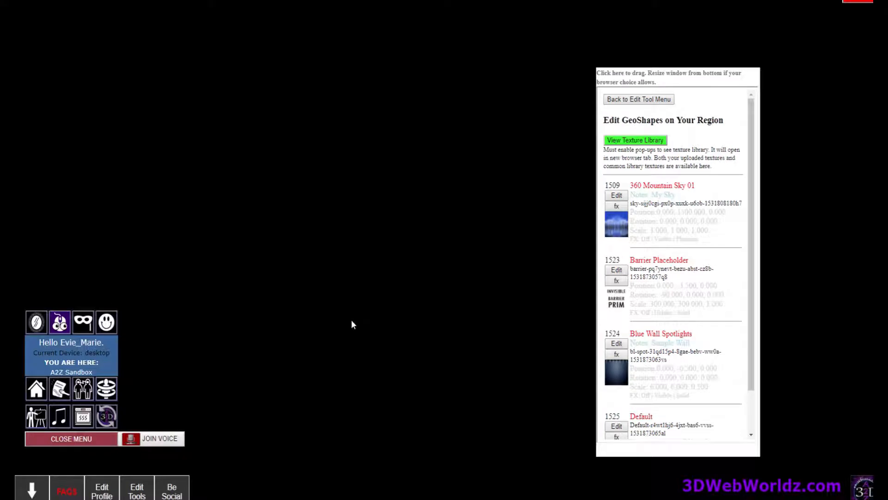
click(493, 237)
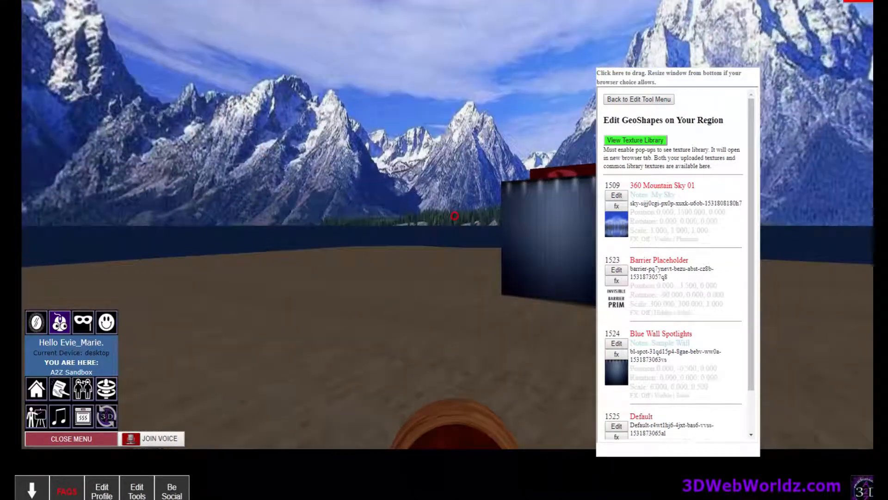
- Walk around the wall to check the box's size and height from the other side
key(Right)
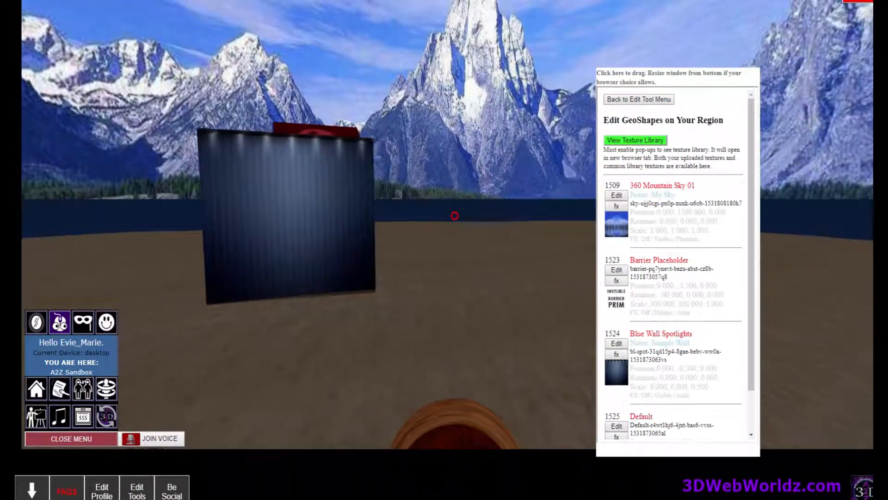
key(d)
key(w)
key(d)
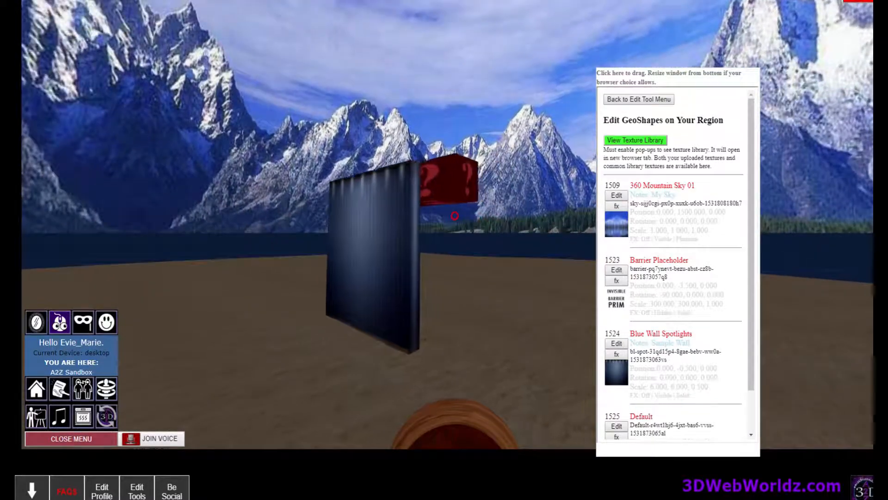
key(w)
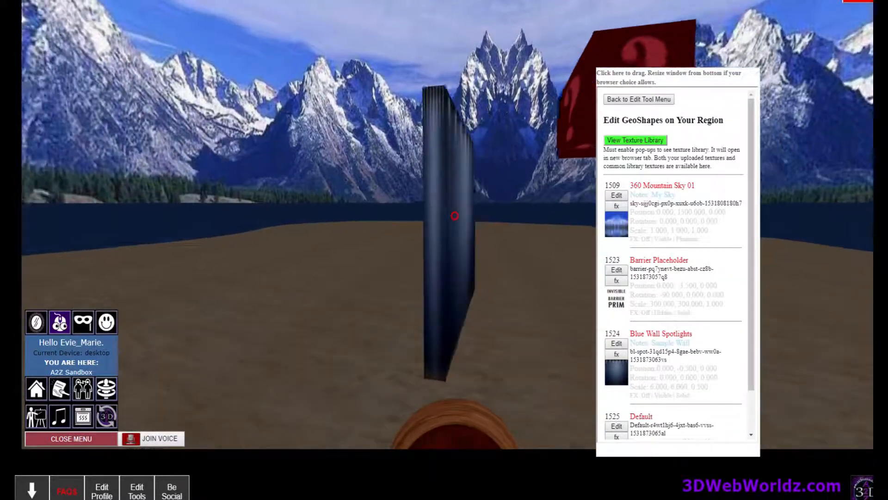
key(Right)
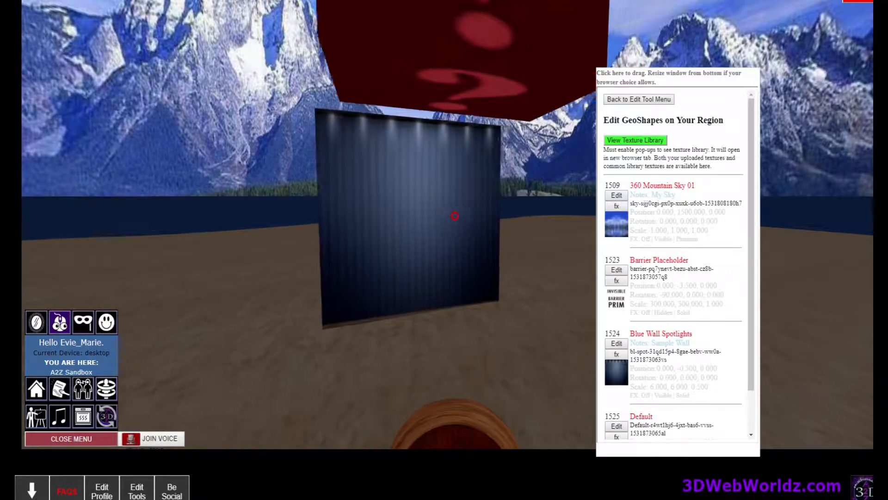
key(s)
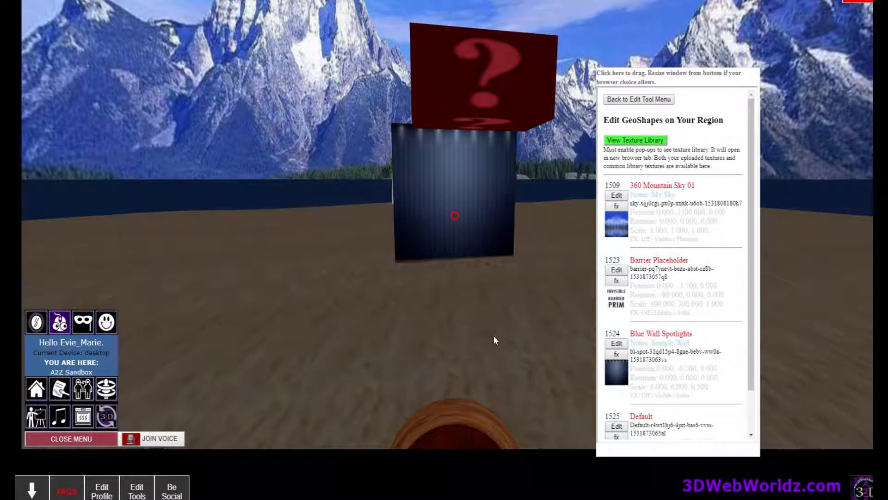
- Reopen the scene inspector, select the floating box and lower it onto the ground to about Y -2.571
key(ctrl+alt+i)
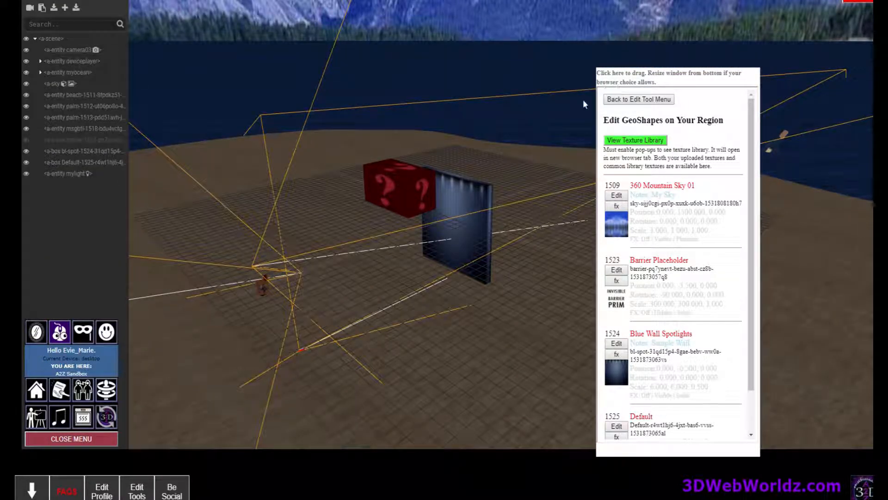
key(ctrl+alt+i)
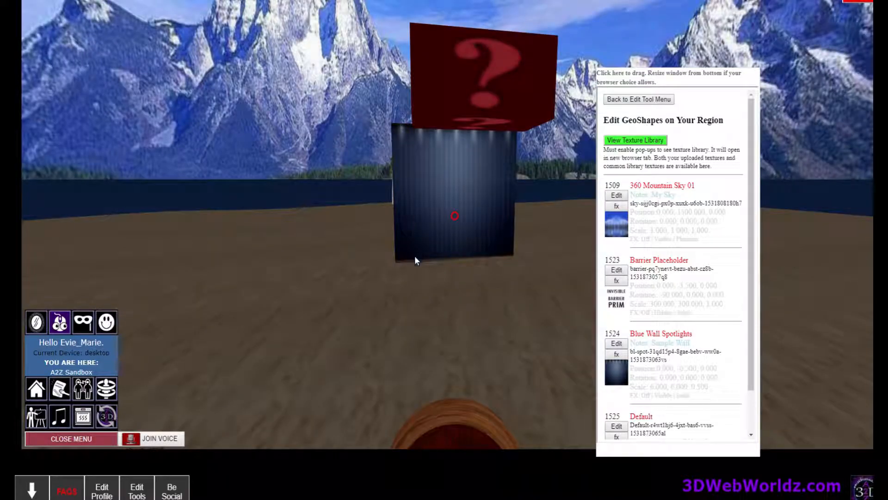
key(ctrl+alt+i)
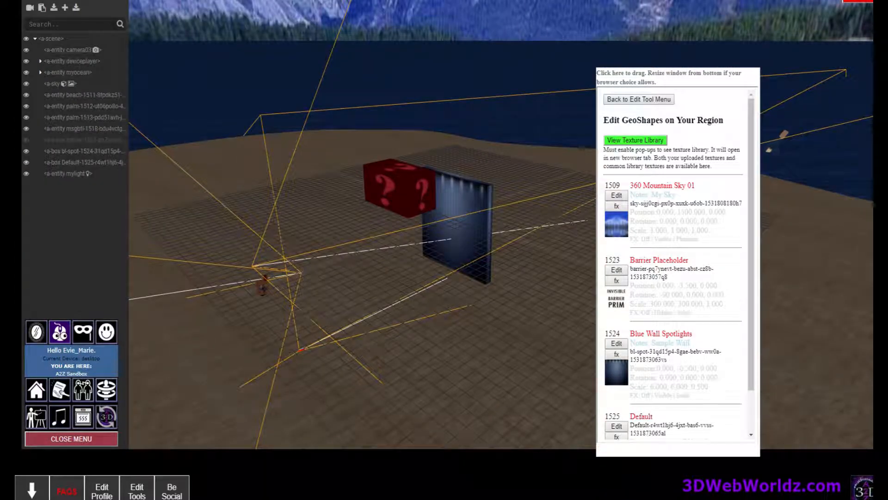
click(69, 95)
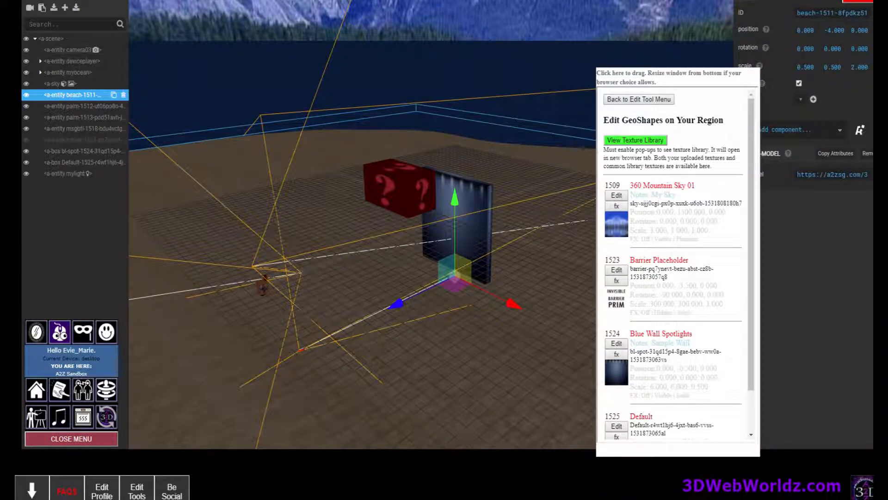
click(394, 187)
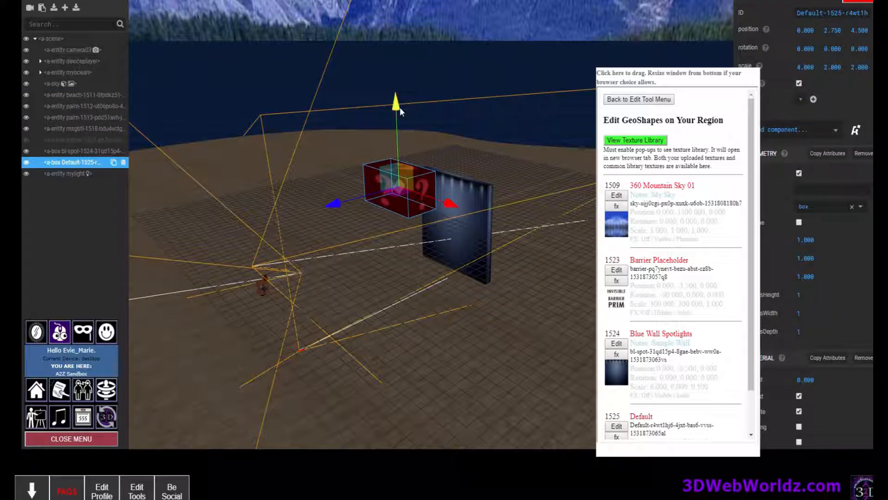
drag(396, 114, 413, 201)
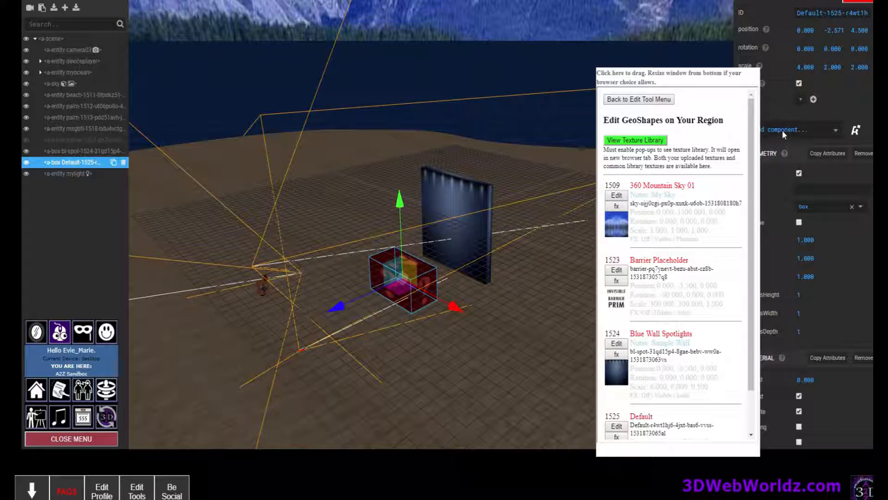
- Open shape 1525 for editing again and set its Y position to -2.5
scroll(724, 217, down, 1)
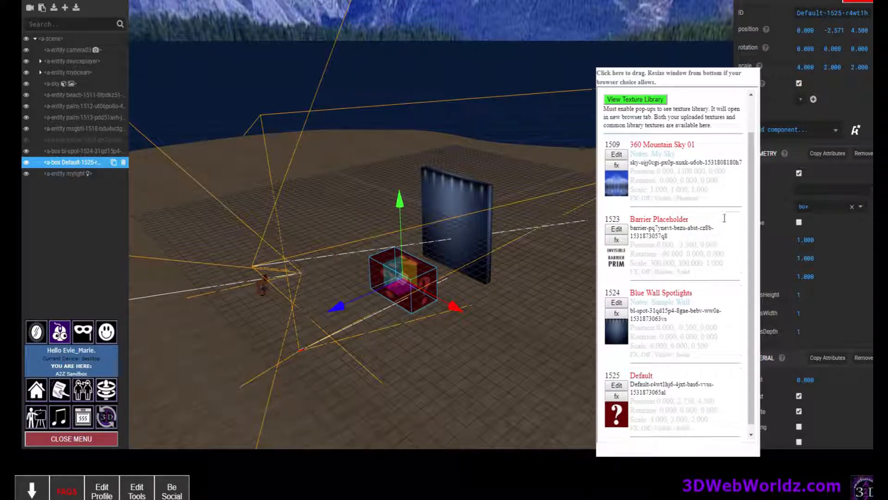
click(617, 378)
scroll(685, 286, down, 5)
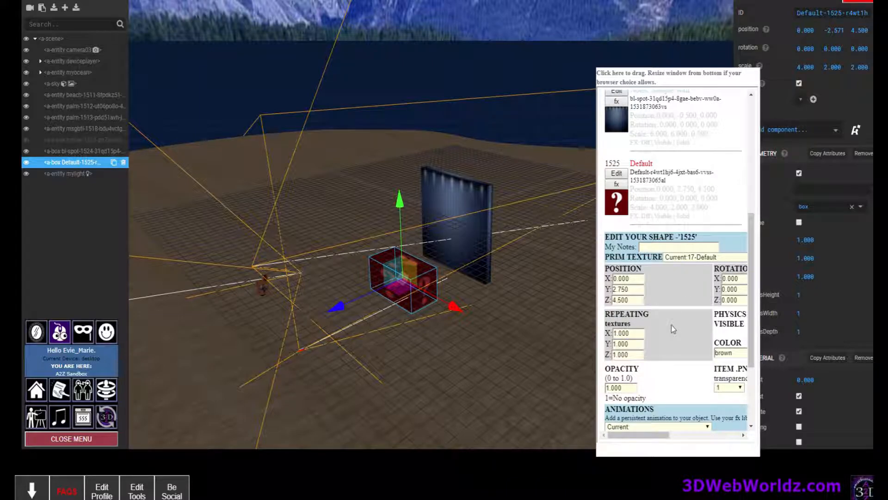
click(615, 289)
text(-)
drag(619, 289, 637, 289)
text(.5)
- Check the texture library and assign the 158 - Plaster White02 prim texture to shape 1525
key(ctrl+Tab)
scroll(185, 210, down, 4)
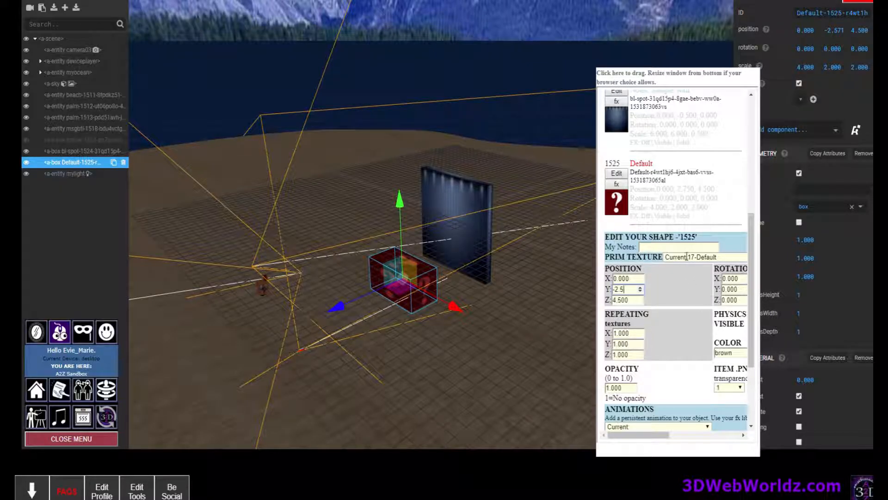
click(685, 259)
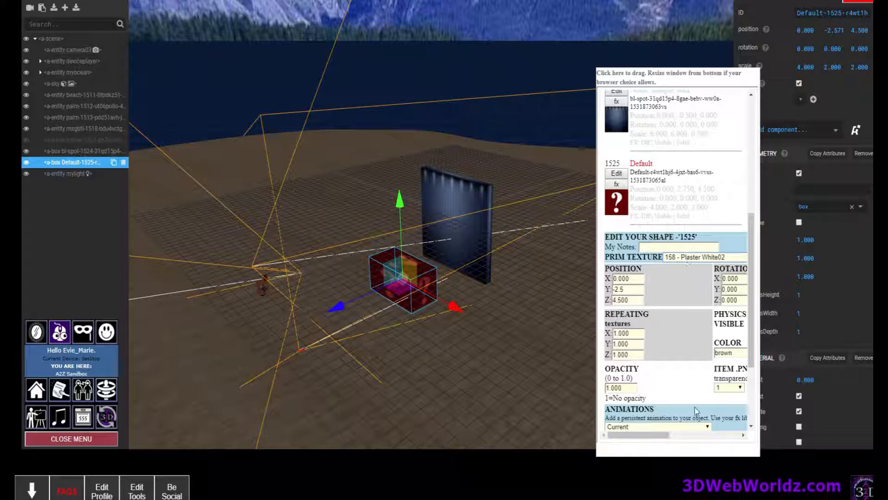
- Save the changes to shape 1525 and reload the region with the updated box
scroll(683, 346, down, 1)
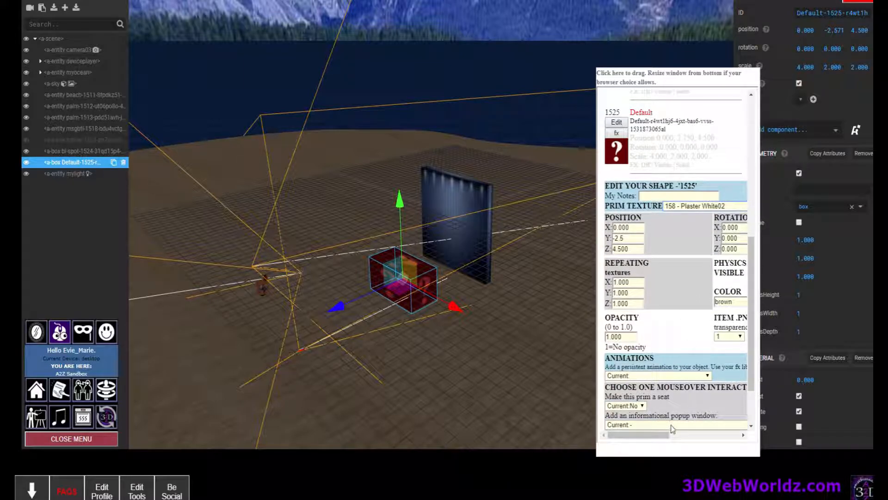
scroll(672, 319, down, 1)
click(640, 424)
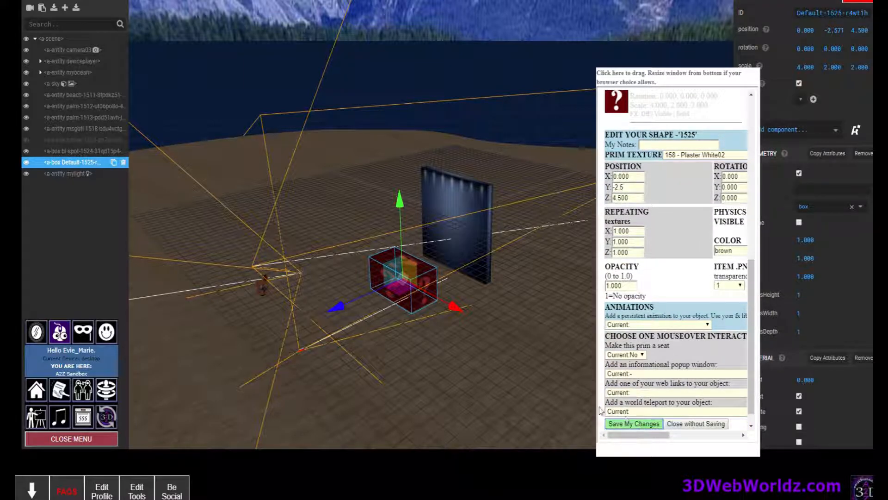
click(105, 416)
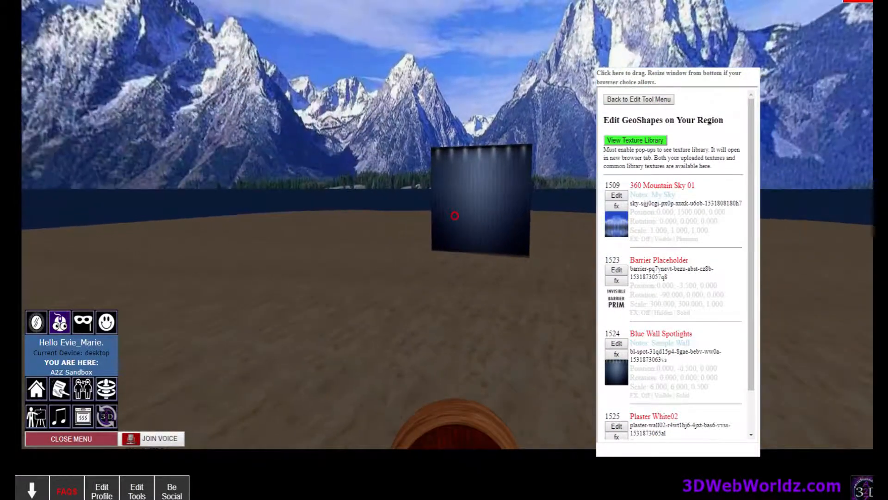
- Walk around the blue wall to view the retextured box on the ground from its other side
key(Up)
key(Up)
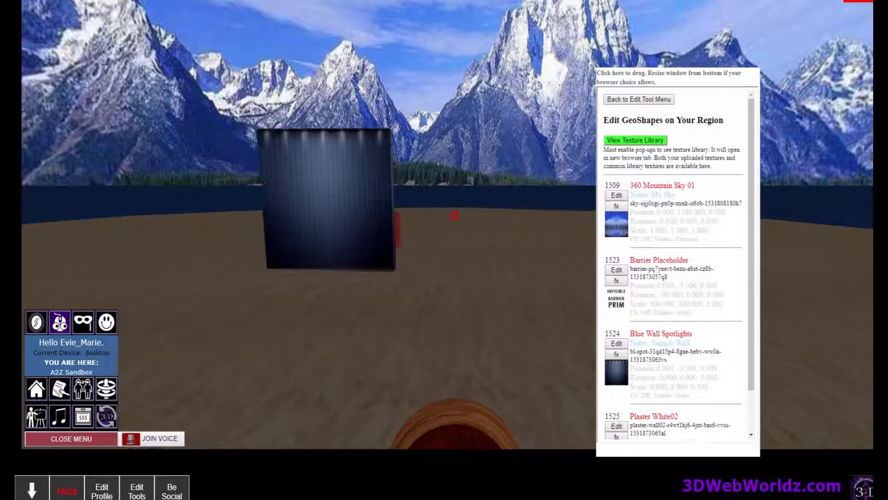
key(Left)
key(Up)
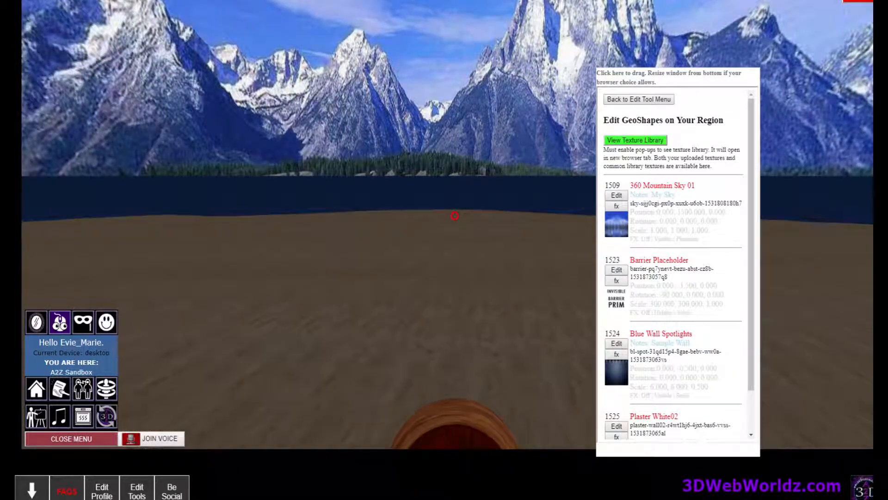
key(Left)
key(Up)
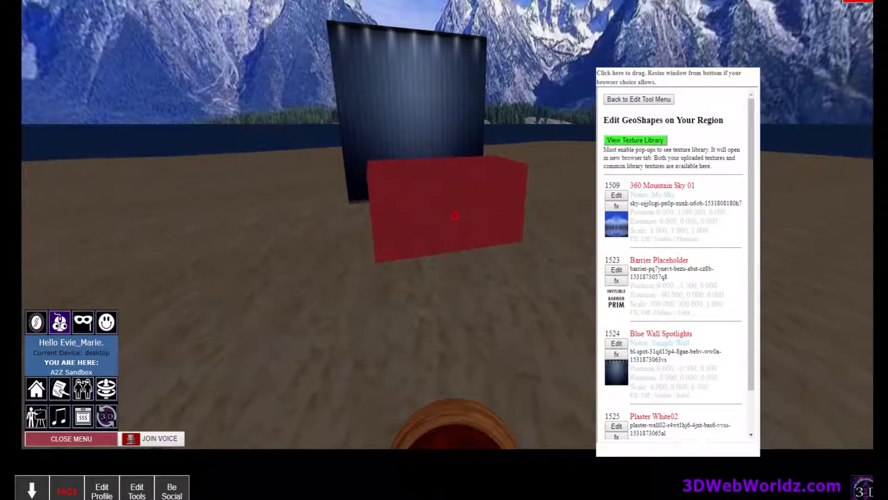
- Move up to the wall and back to the box, then jump beside the box to check its height and solidity
key(Up)
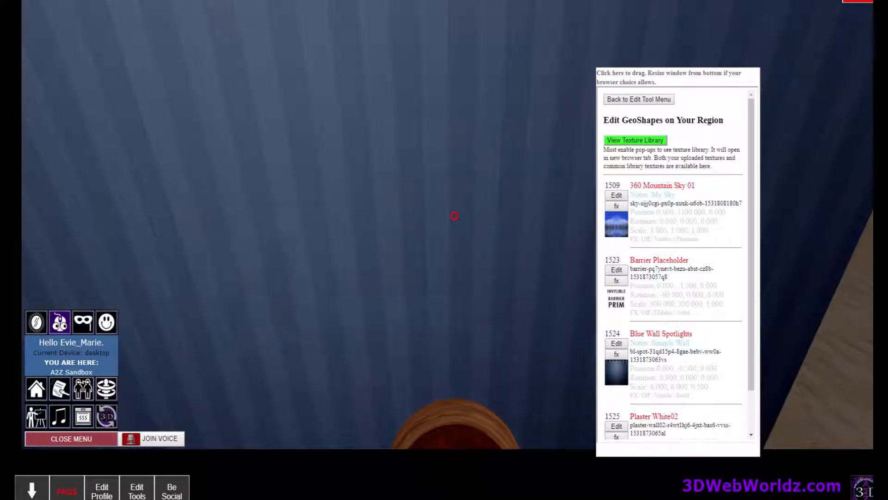
key(Up)
key(Down)
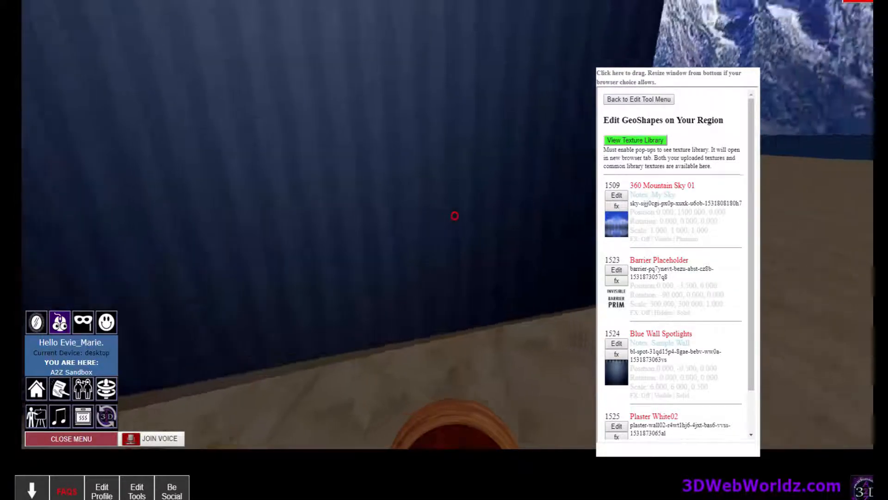
key(Left)
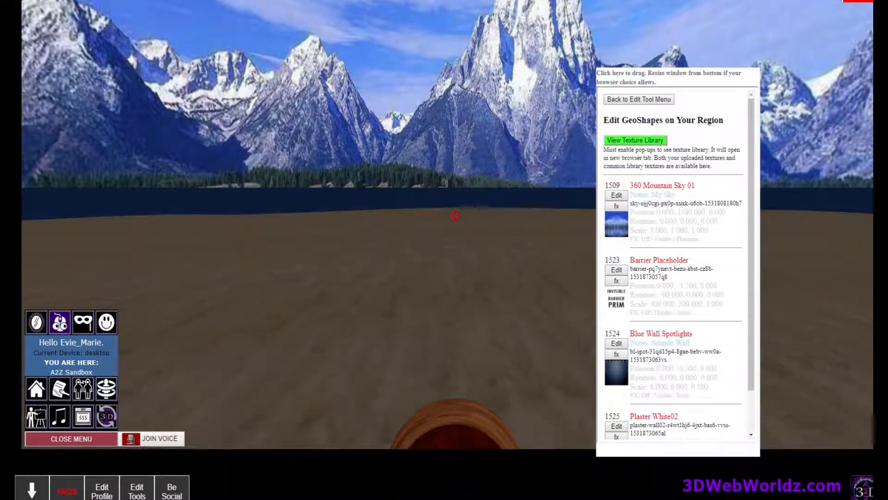
key(Right)
key(Right)
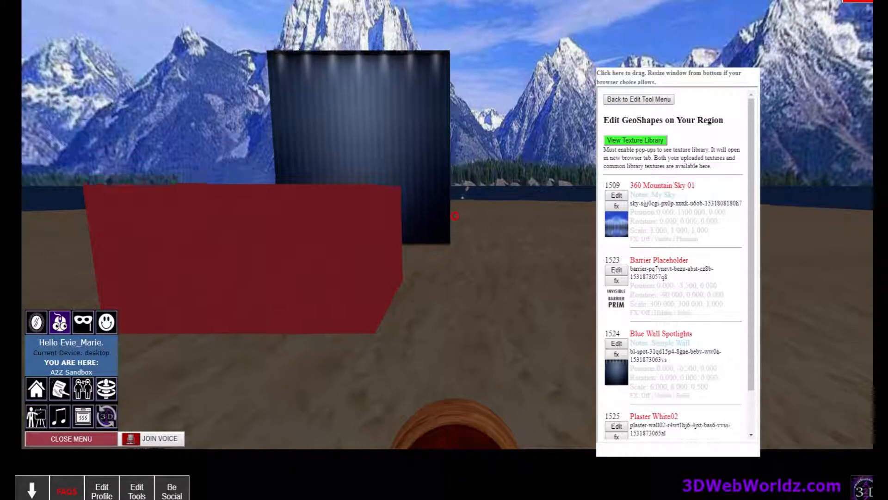
key(space)
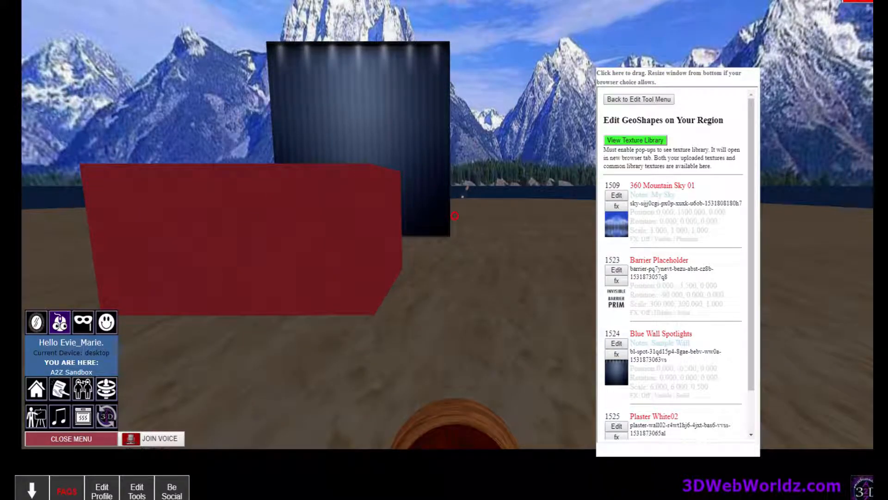
key(Up)
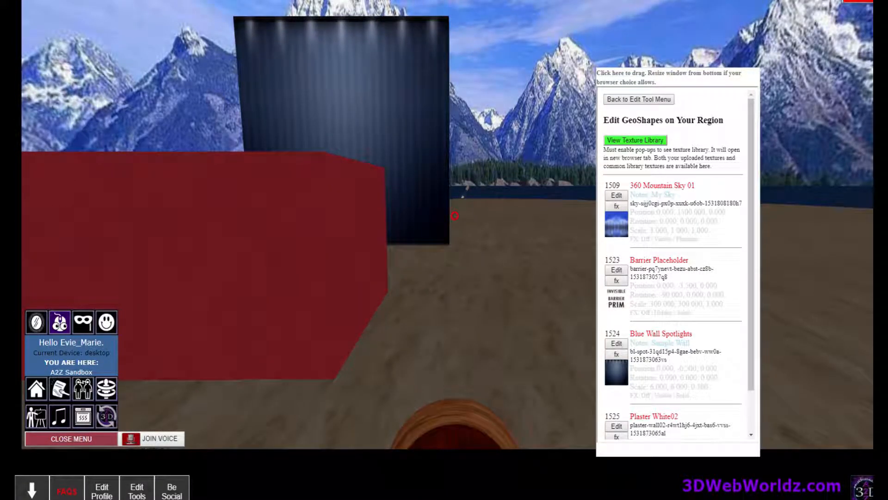